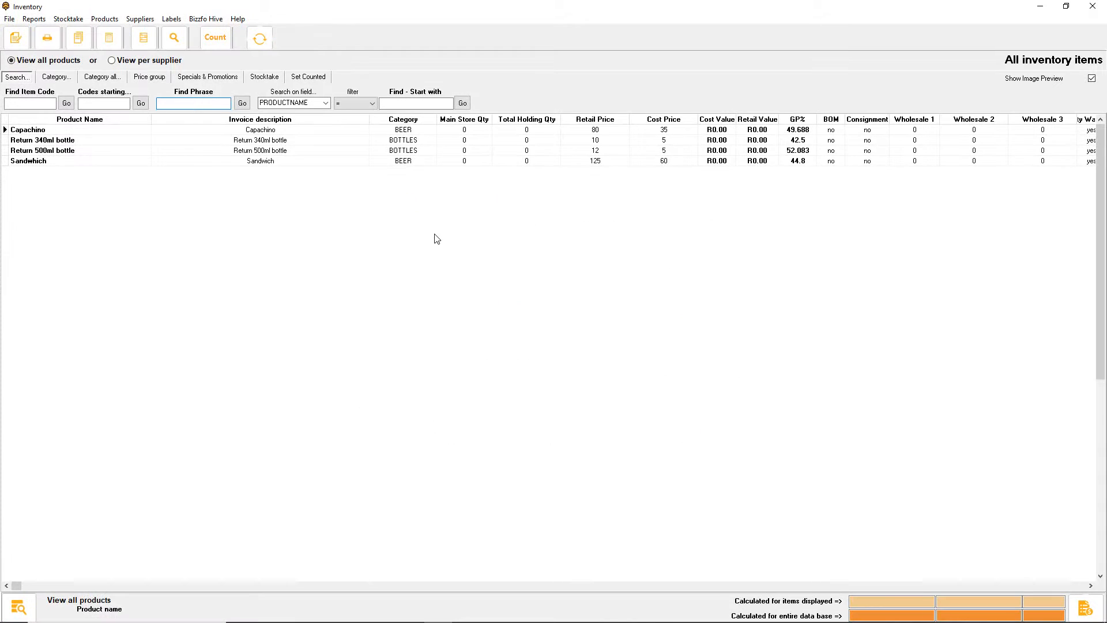
click(69, 131)
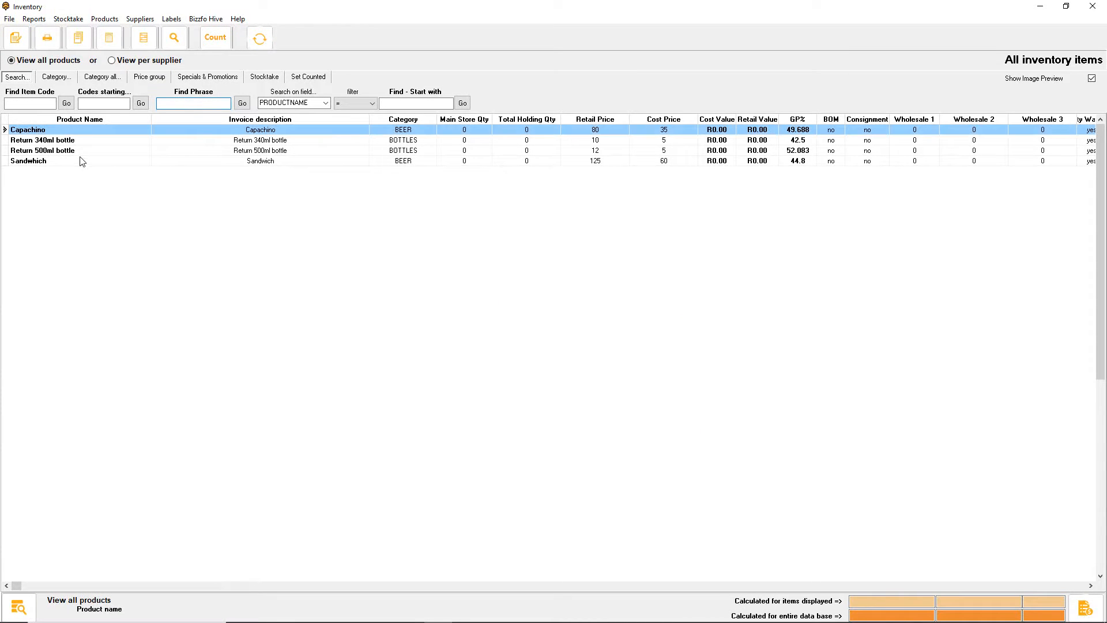
click(81, 162)
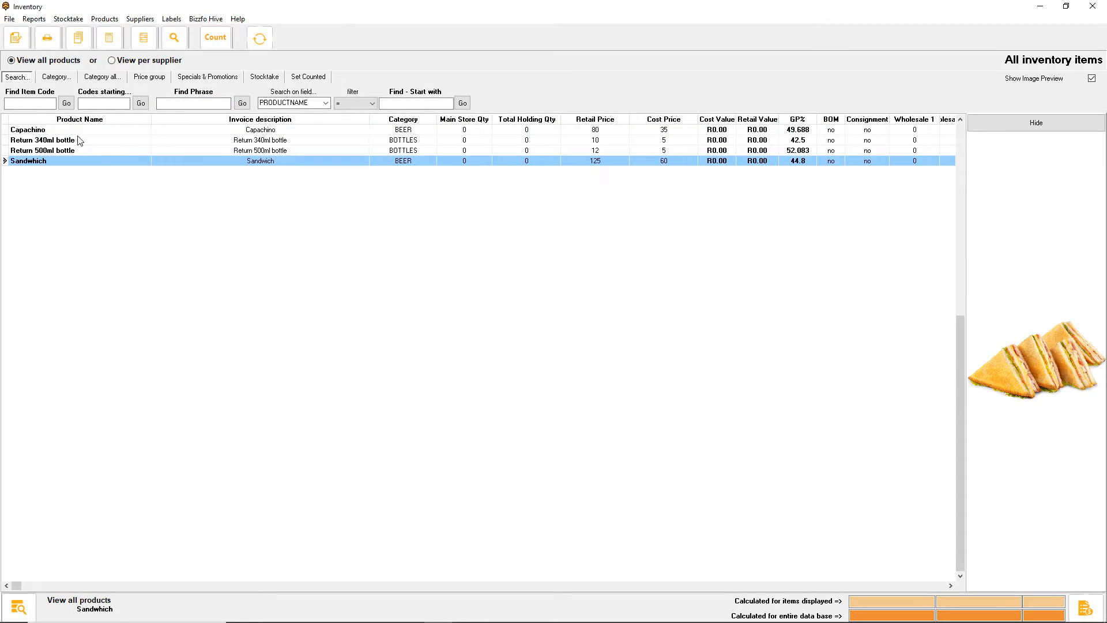
click(78, 142)
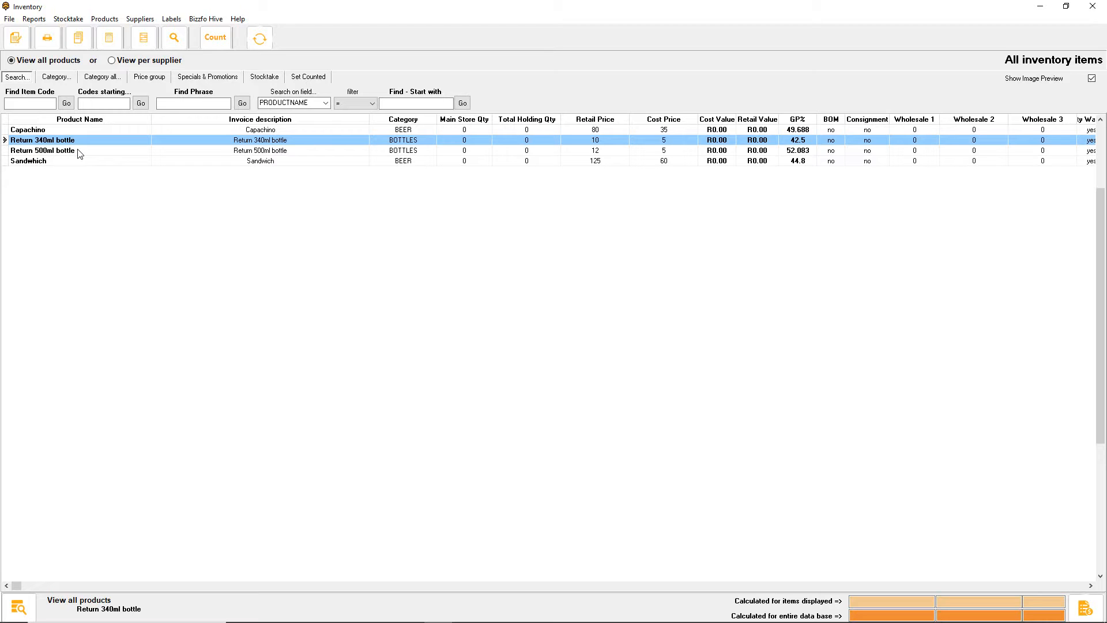
click(93, 129)
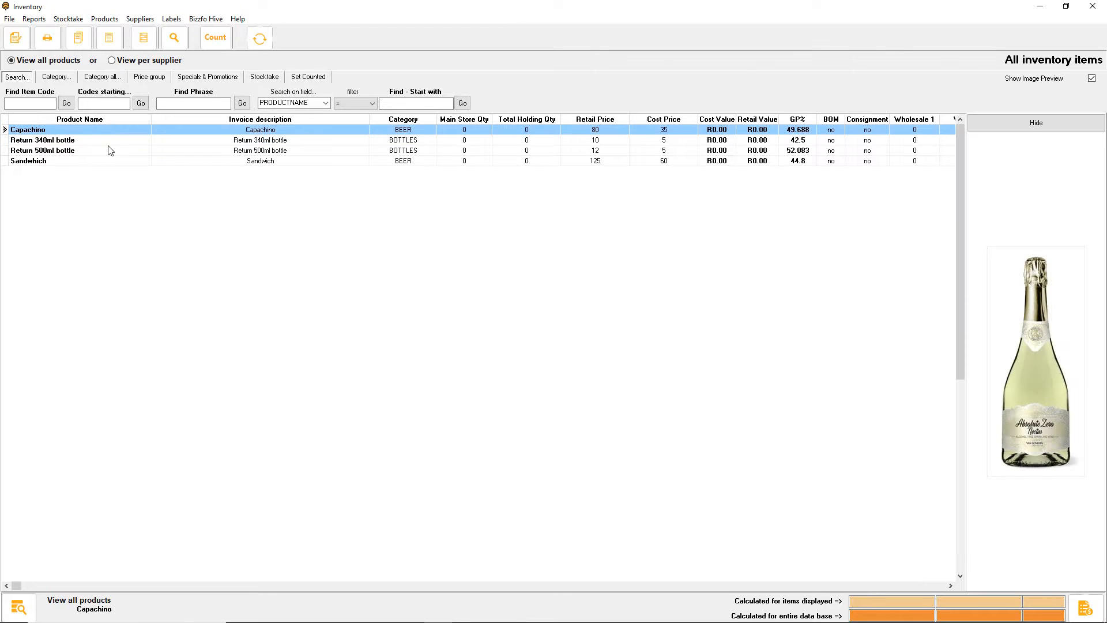
Select all inventory rows and set their Return Product option to Do Not Allow, confirming the change
right_click(249, 128)
click(309, 262)
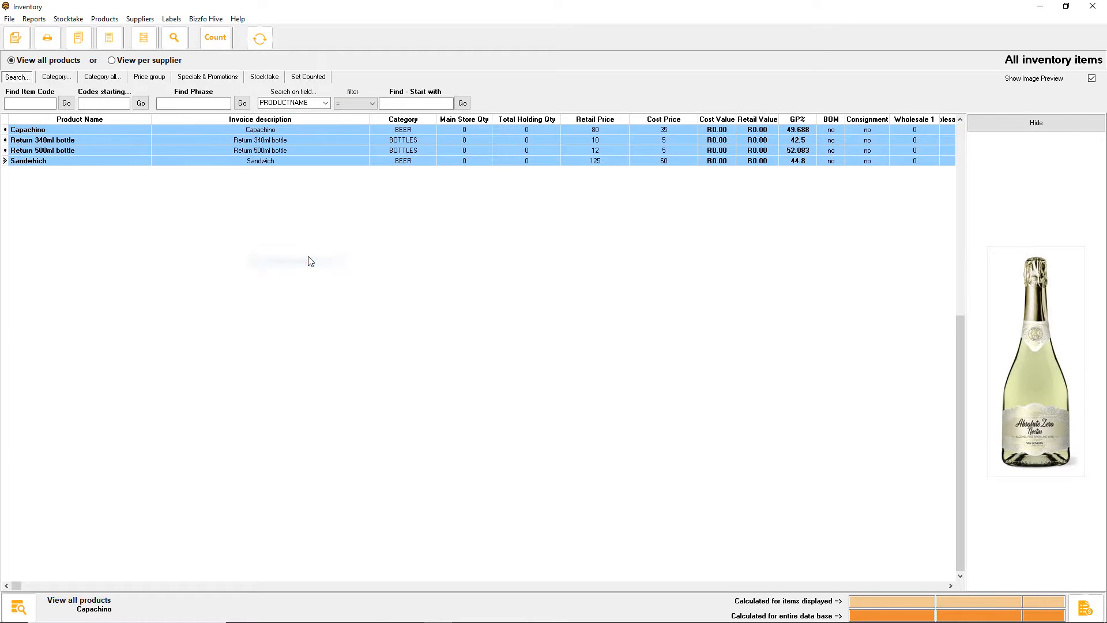
right_click(360, 139)
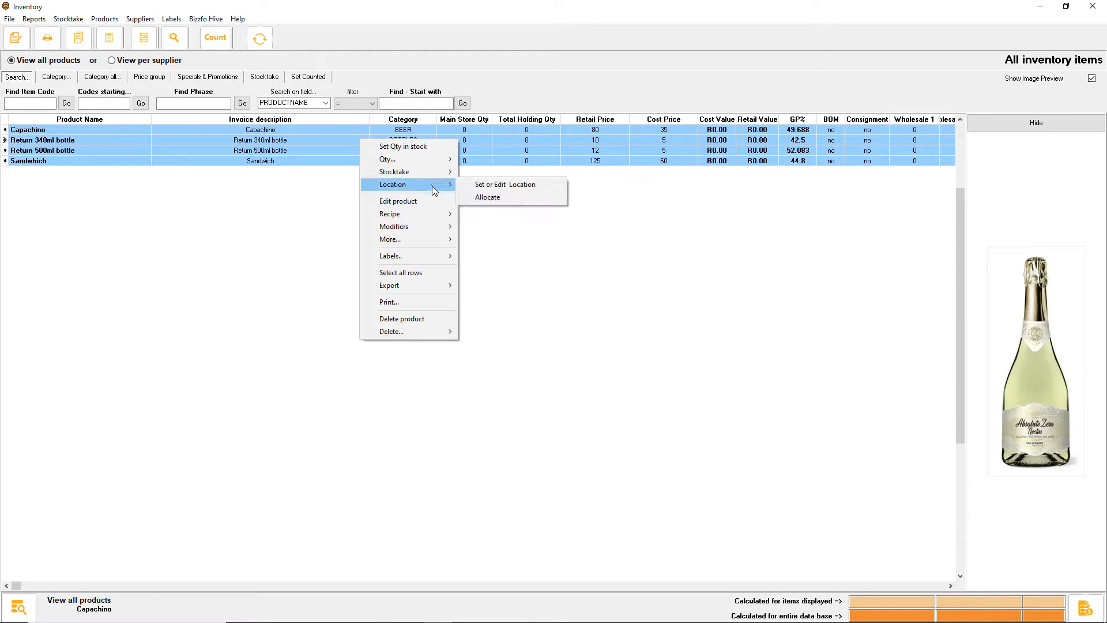
mouse_move(437, 246)
mouse_move(500, 260)
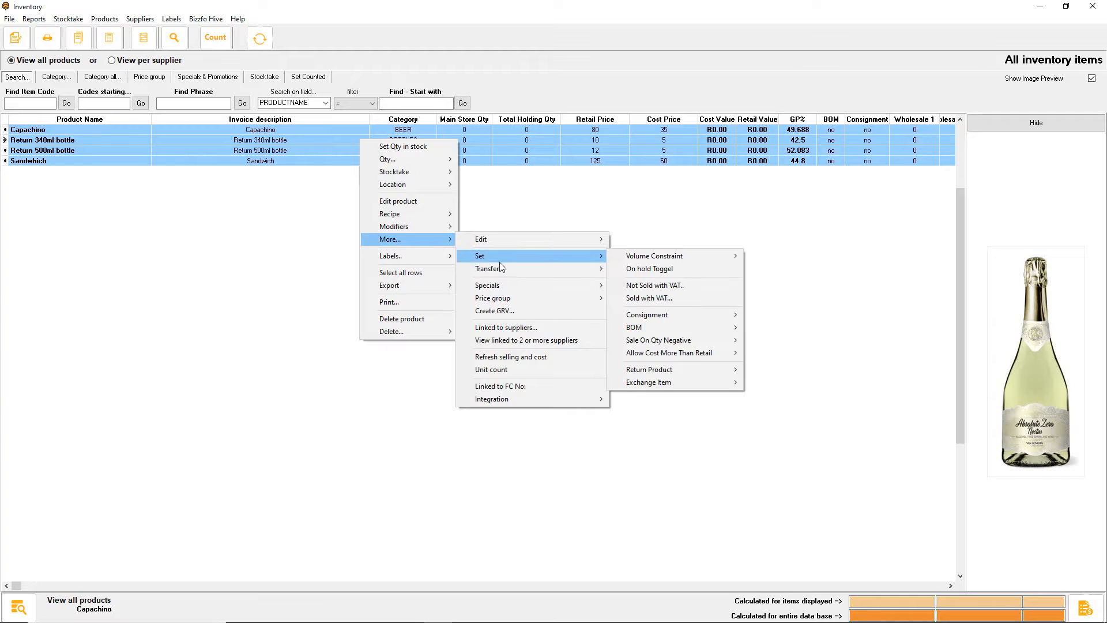
mouse_move(671, 385)
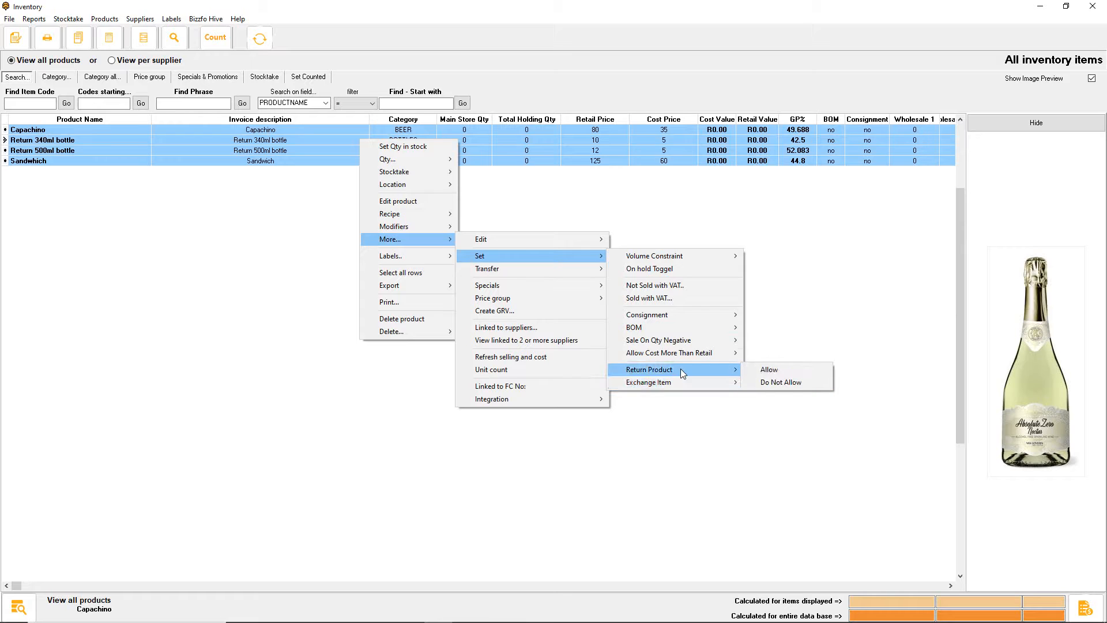
click(791, 382)
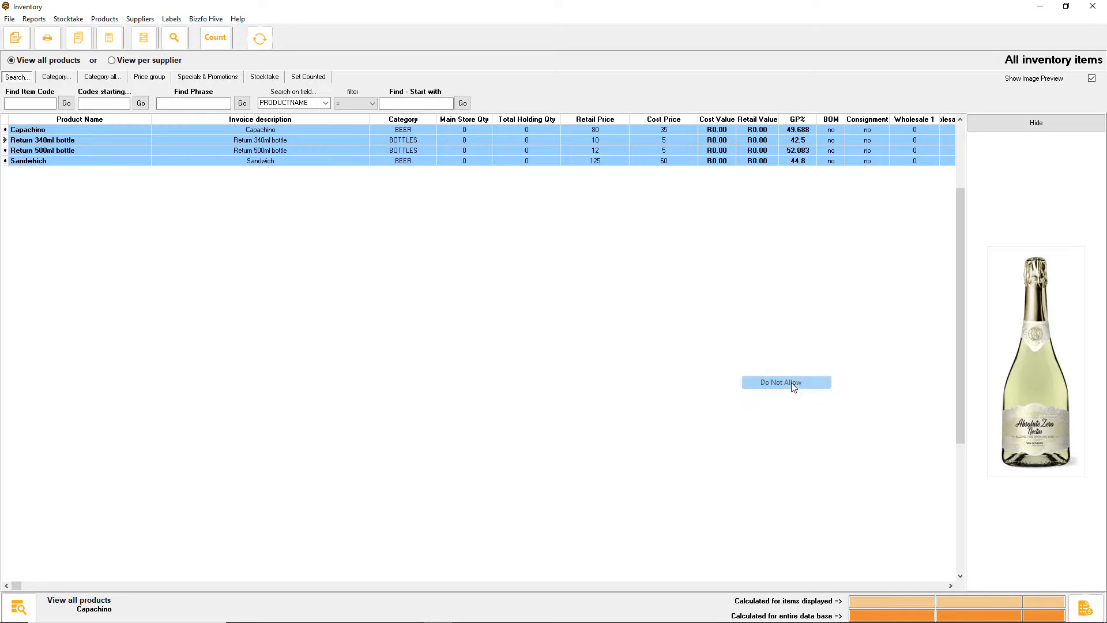
click(593, 337)
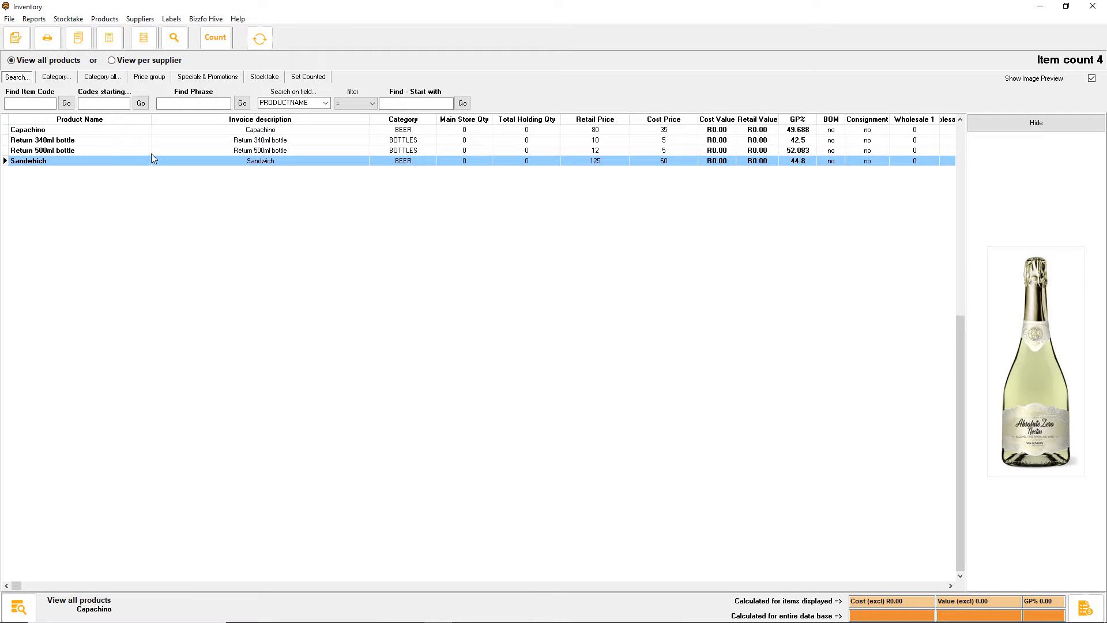
Set Return Product to Allow for the Return 340ml bottle and Return 500ml bottle items, confirming the flag change
click(237, 140)
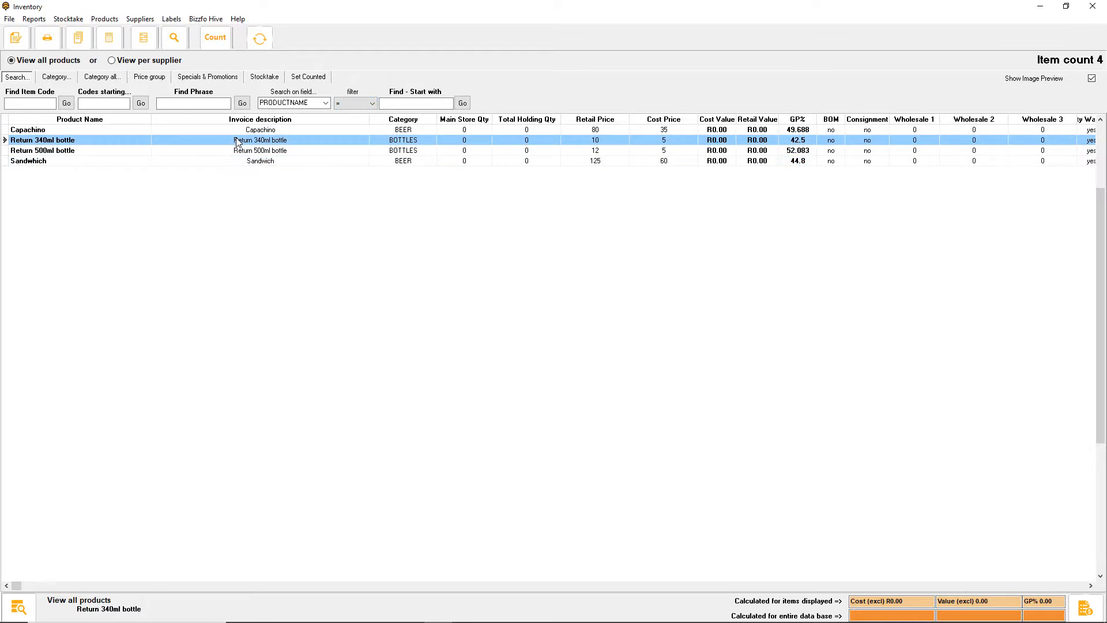
shift+click(242, 151)
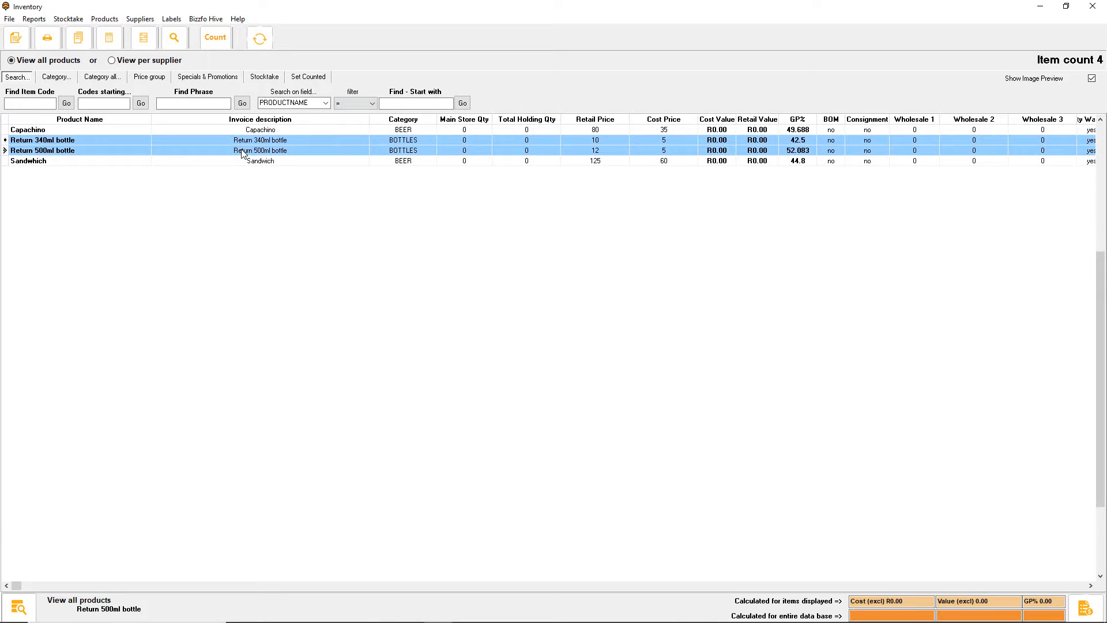
right_click(241, 151)
mouse_move(323, 249)
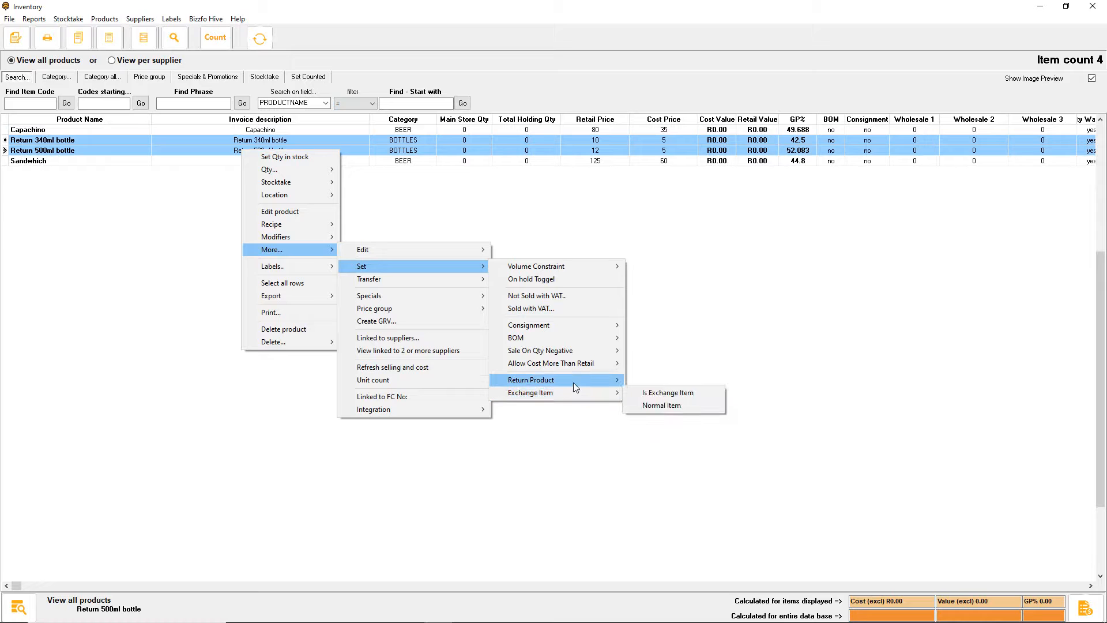
mouse_move(573, 383)
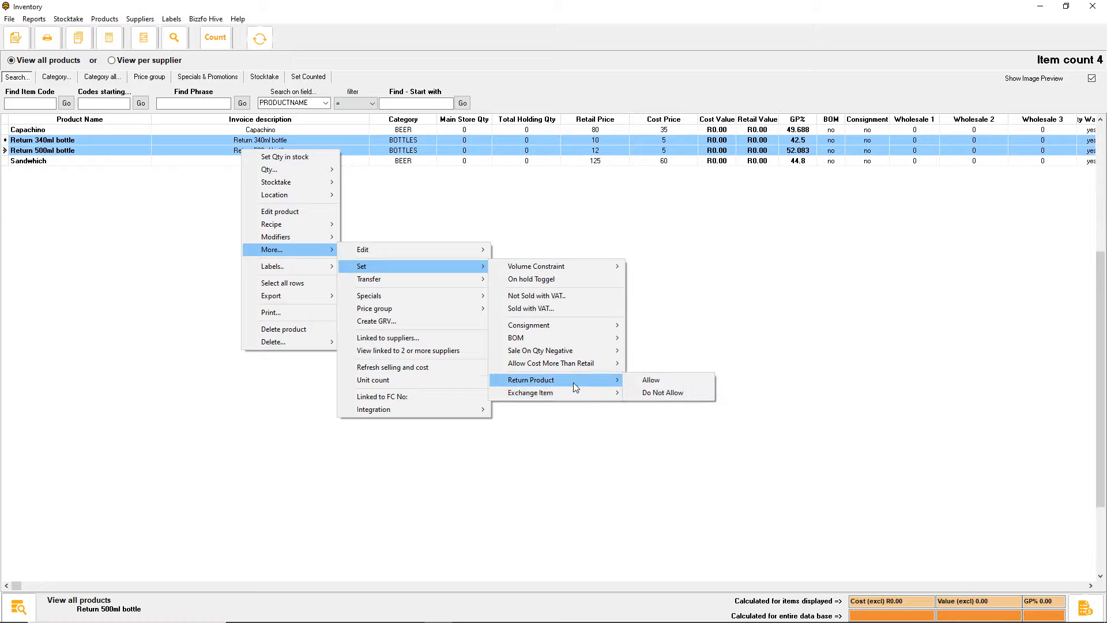
click(668, 381)
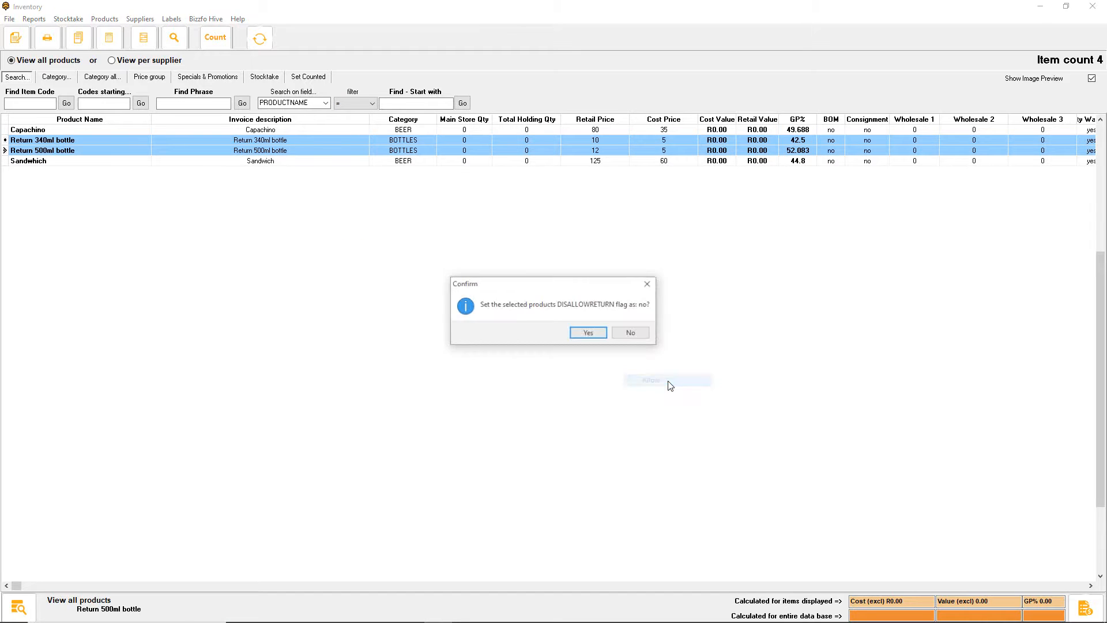
click(589, 337)
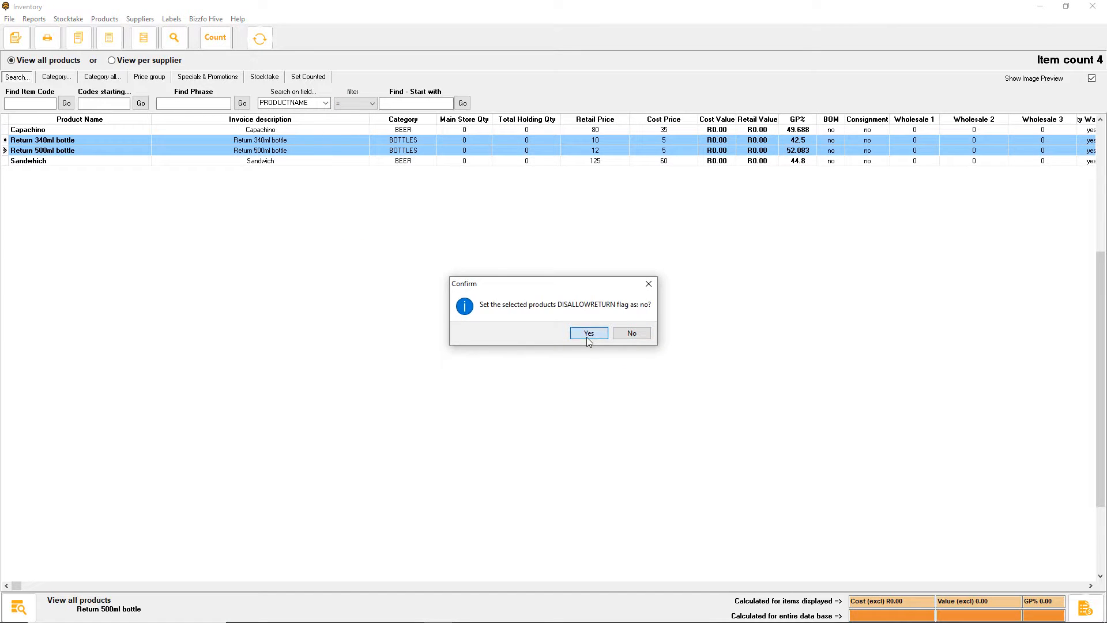
click(172, 142)
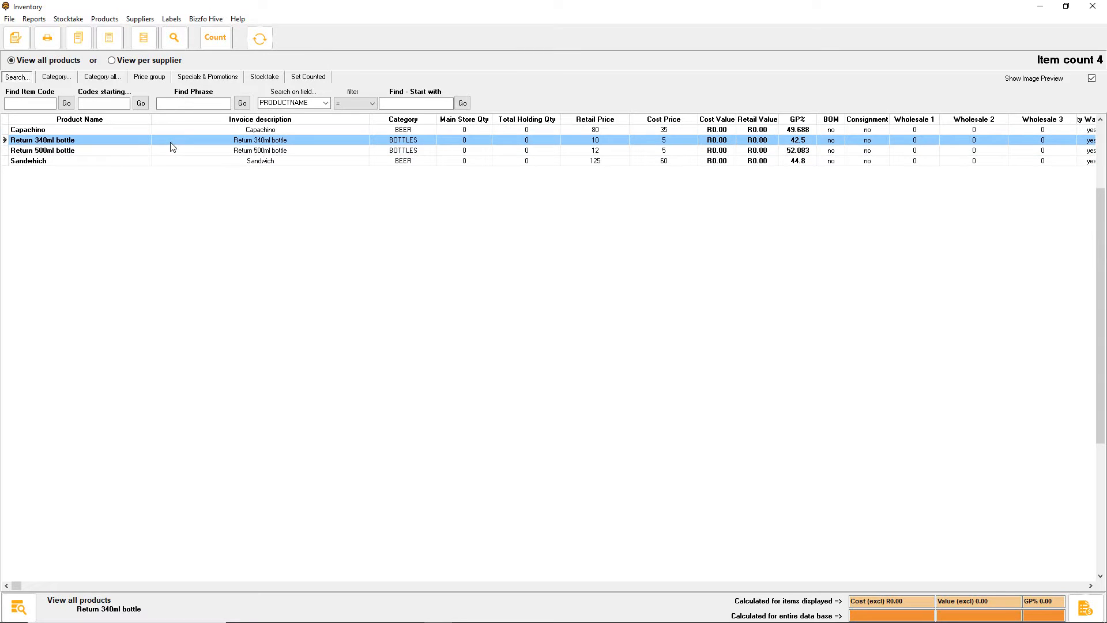
ctrl+click(104, 152)
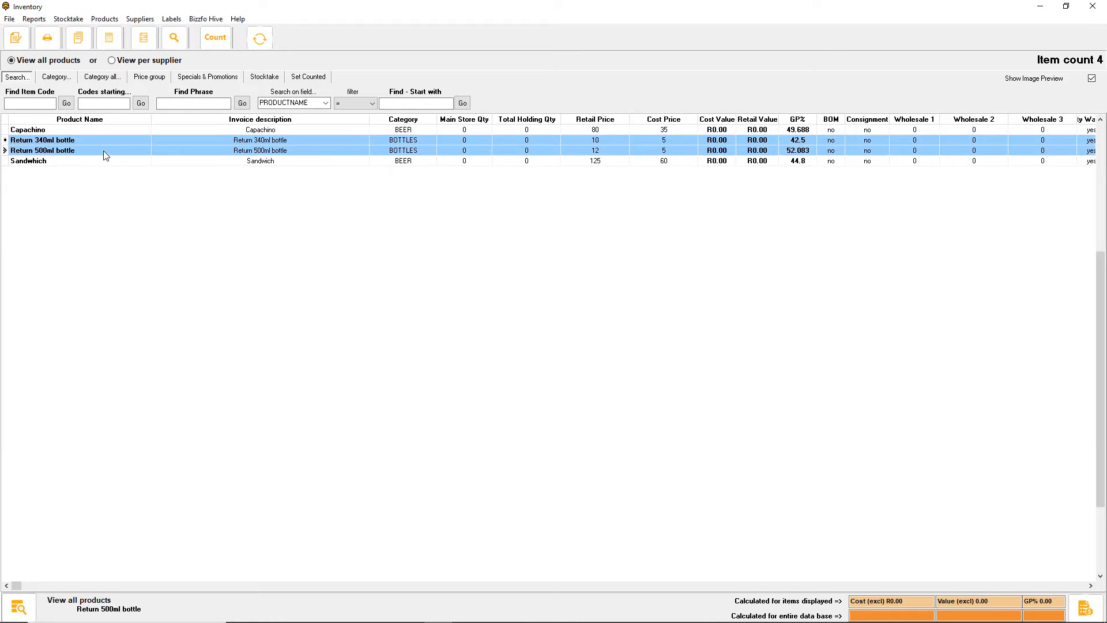
right_click(103, 152)
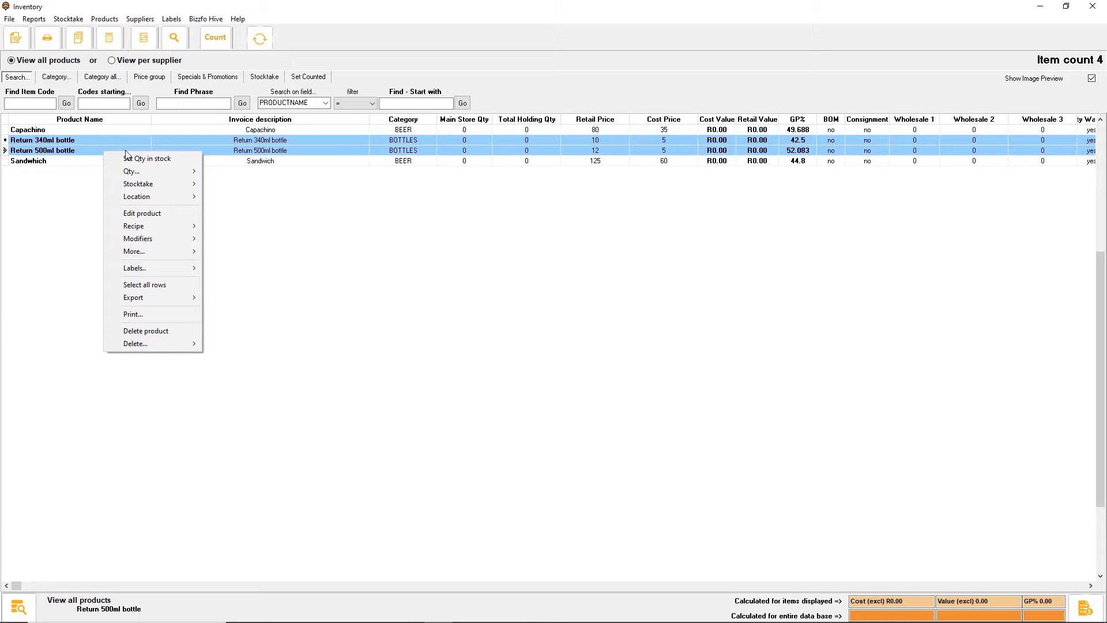
click(215, 143)
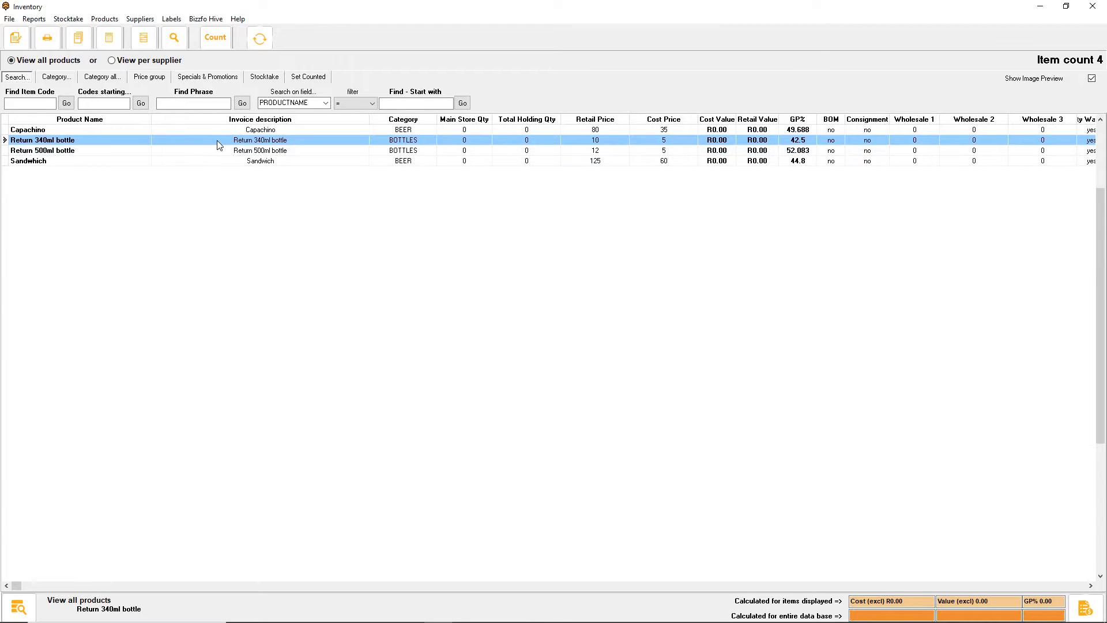
Open the Return 340ml bottle product for editing and check its name, invoice description and retail price
double_click(216, 140)
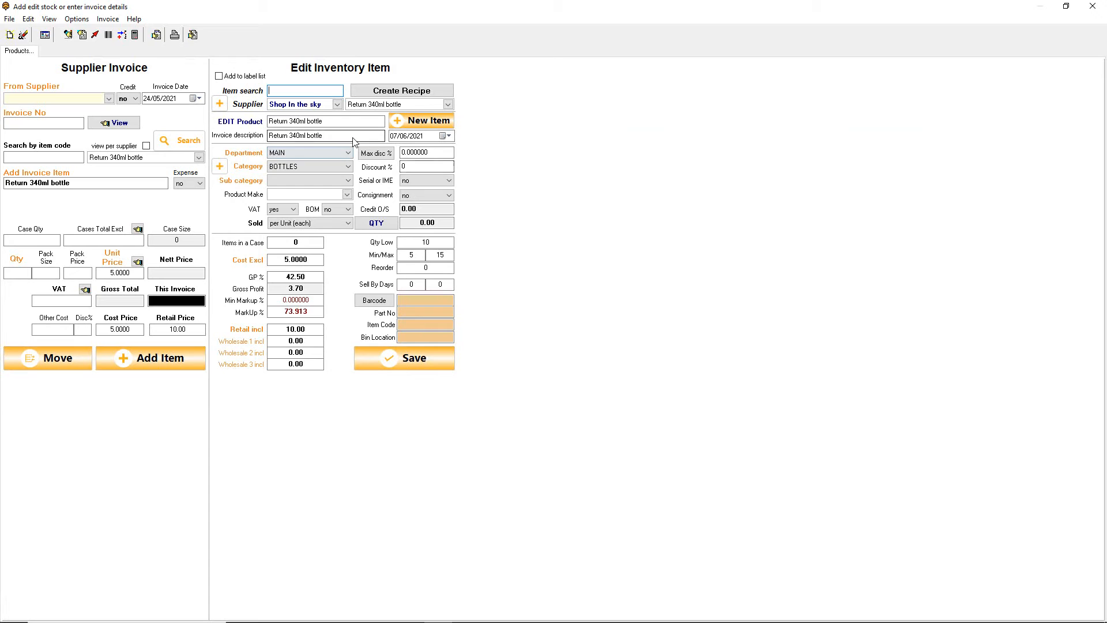
drag(350, 137, 248, 137)
drag(334, 122, 226, 123)
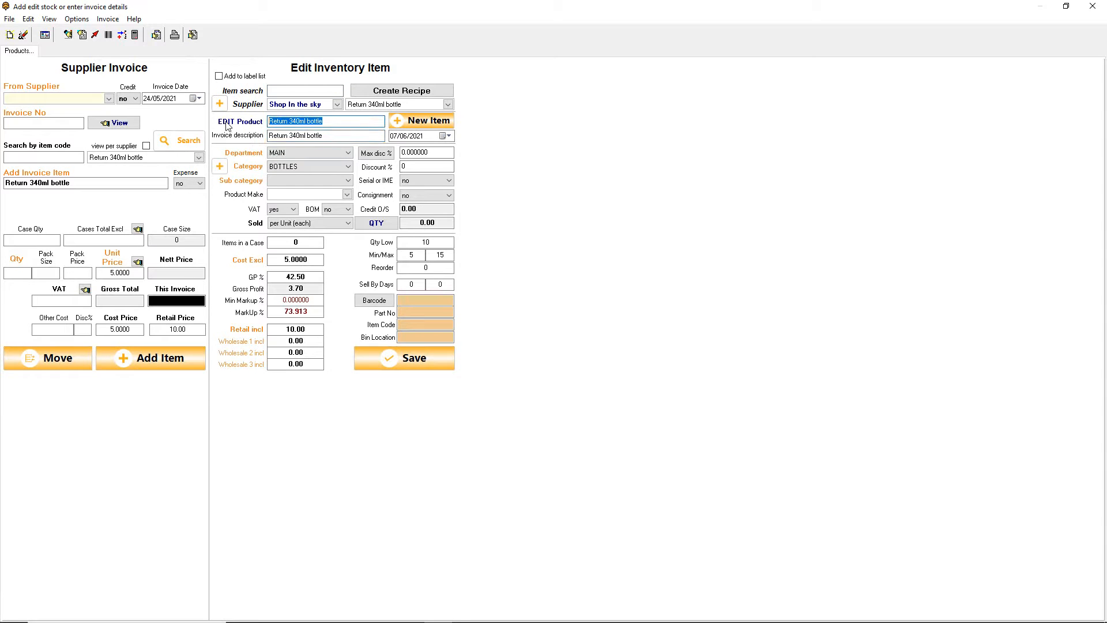
drag(316, 329, 258, 332)
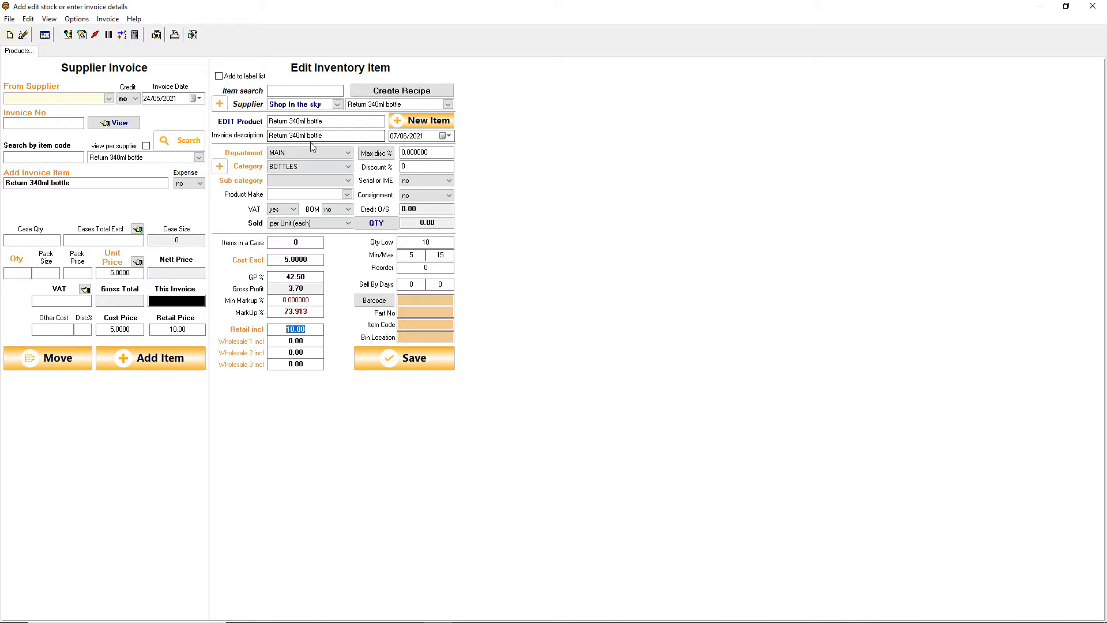
Check the Cash-off setting of the BOTTLES category, leaving the category list and the product editor without changes
click(220, 167)
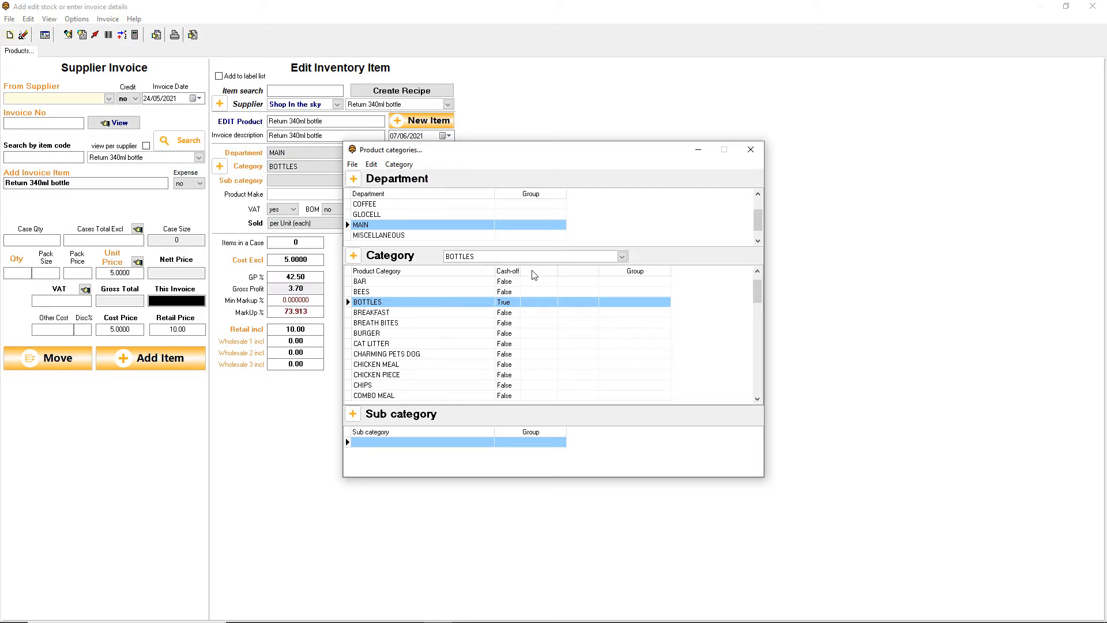
drag(522, 271, 525, 272)
click(749, 145)
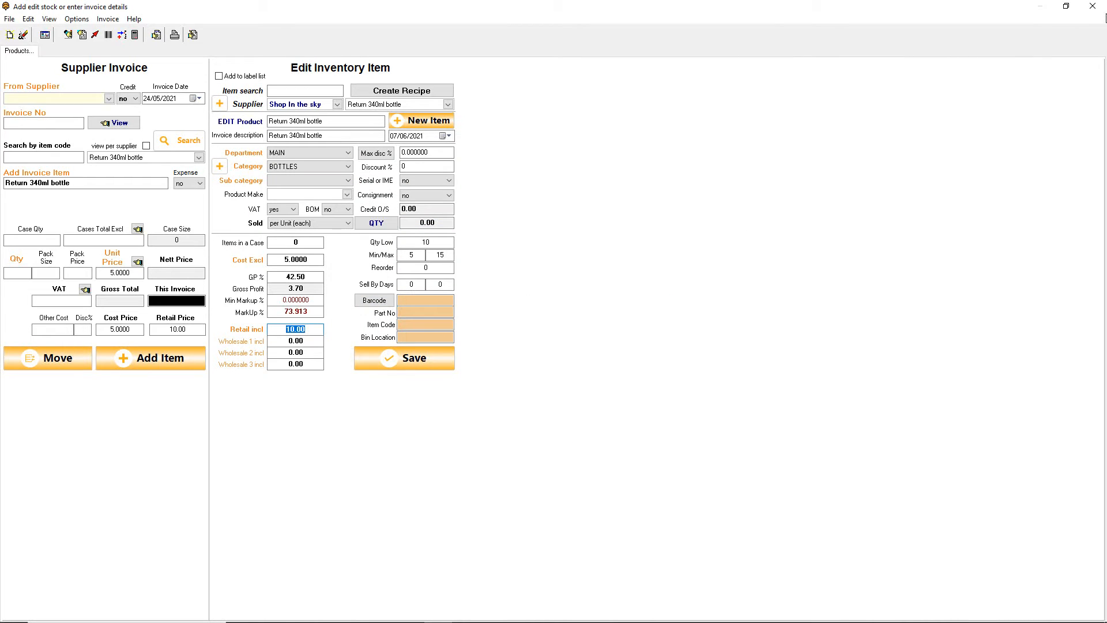
click(1092, 6)
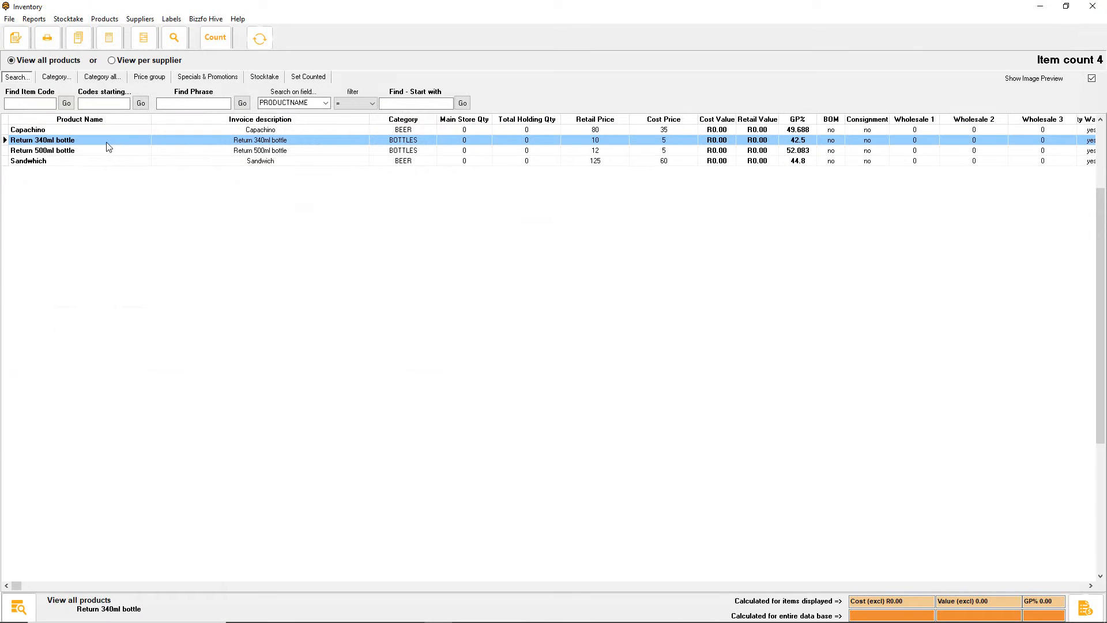
Search the inventory on the DISALLOWRETURN field for yes and look over the matching products
click(326, 103)
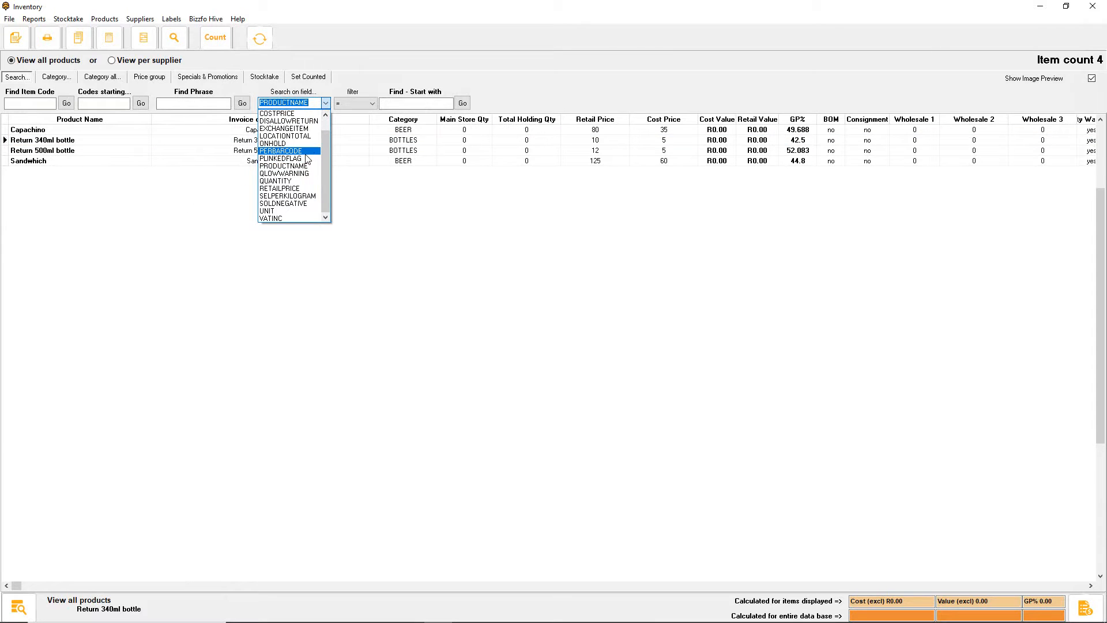
drag(324, 171, 324, 138)
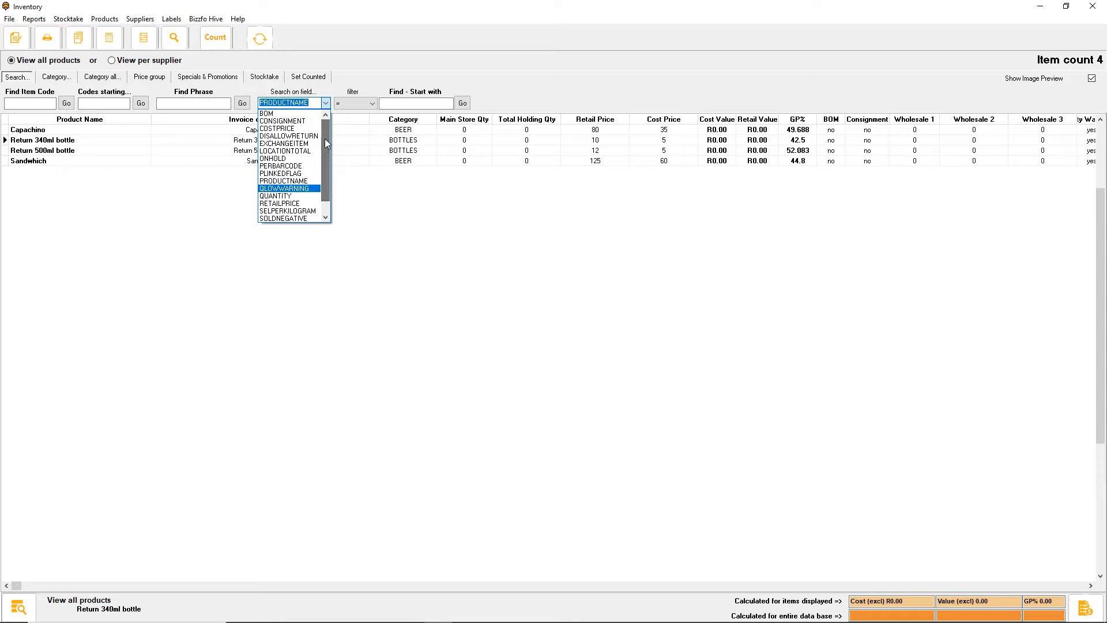
click(314, 136)
click(423, 106)
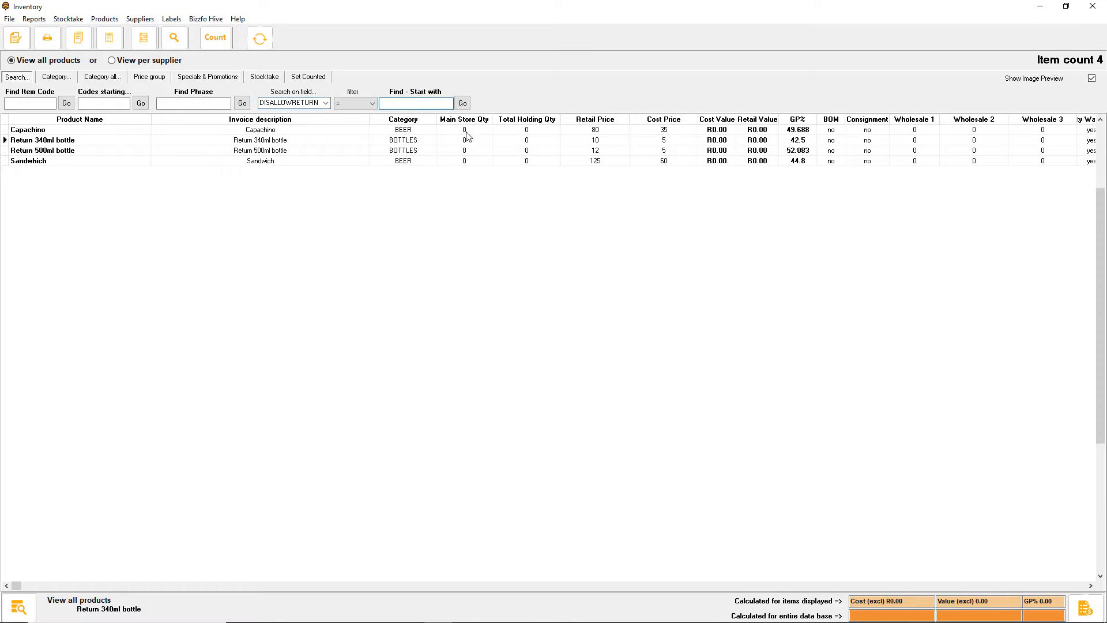
text(yes)
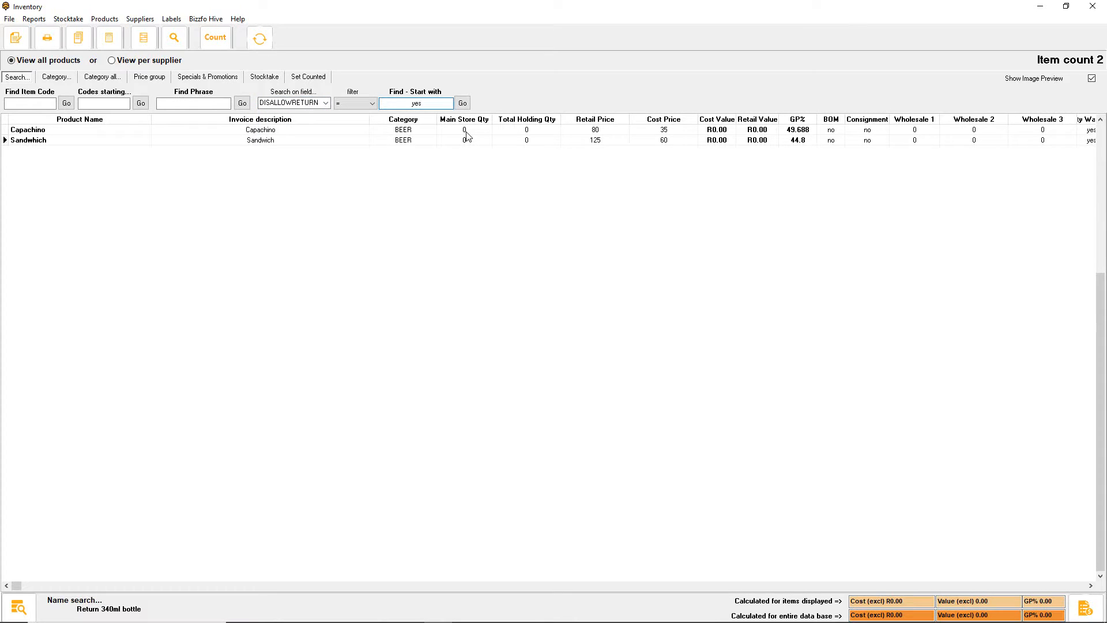
click(114, 131)
click(194, 141)
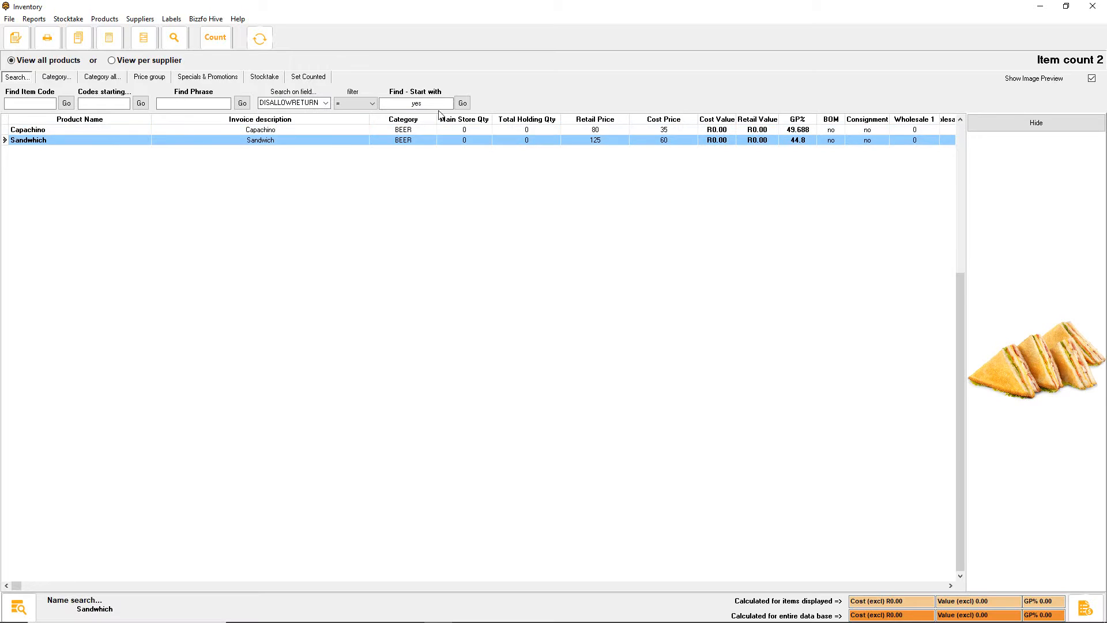
Change the DISALLOWRETURN search value to no and filter the inventory list with it
drag(437, 106, 201, 110)
text(no)
click(462, 104)
click(106, 131)
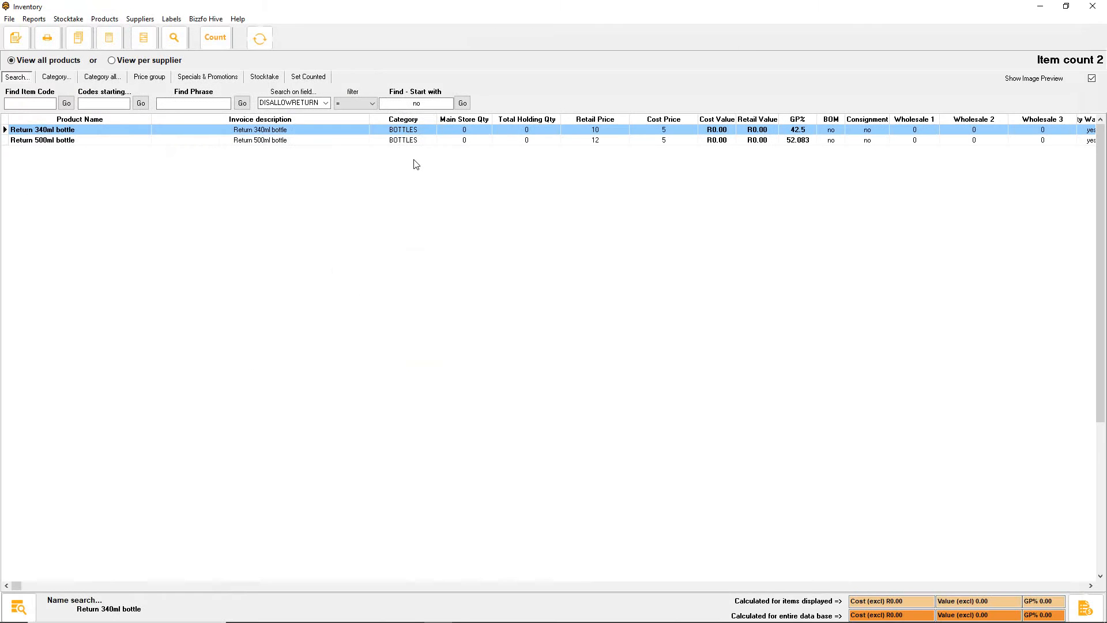
click(295, 140)
Set the EXCHANGEITEM flag to yes for both the Return 340ml and Return 500ml bottle products
right_click(310, 122)
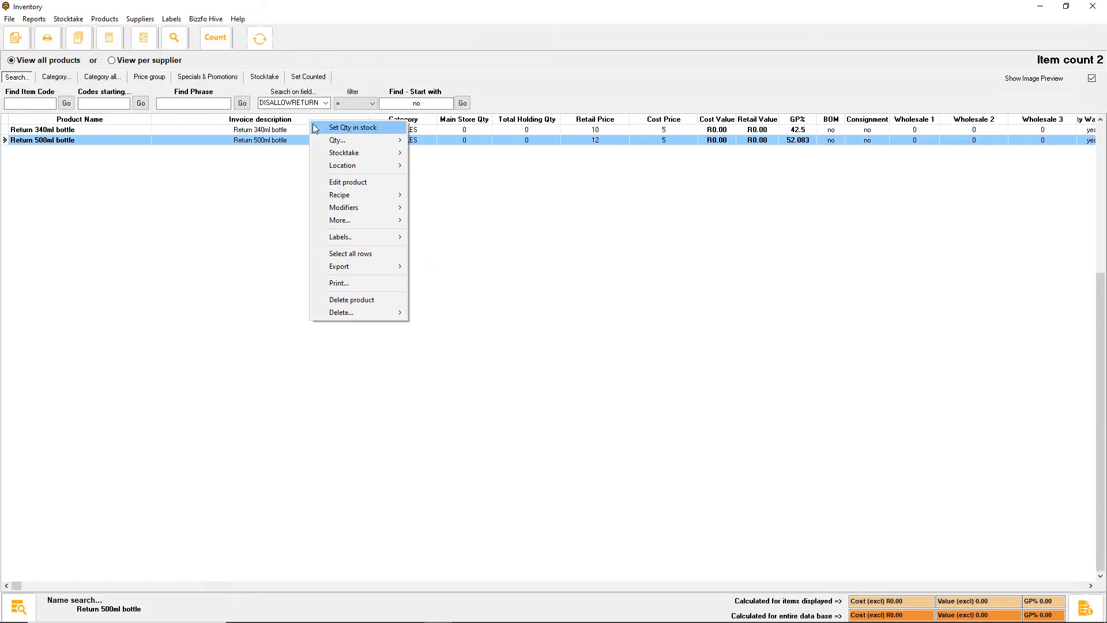
click(285, 130)
right_click(286, 130)
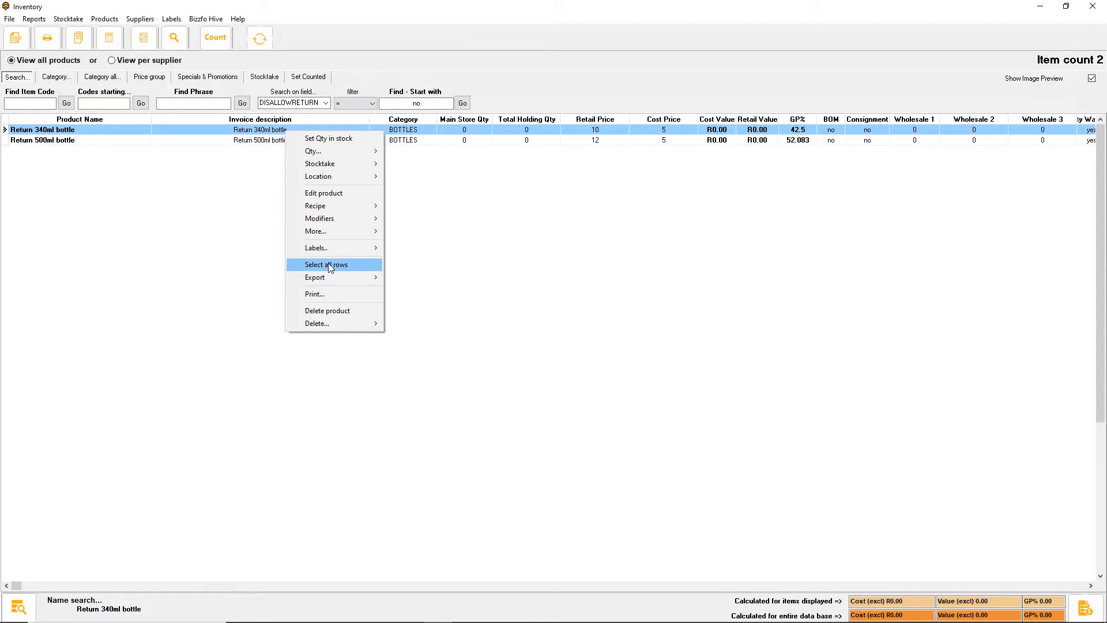
click(327, 264)
right_click(347, 134)
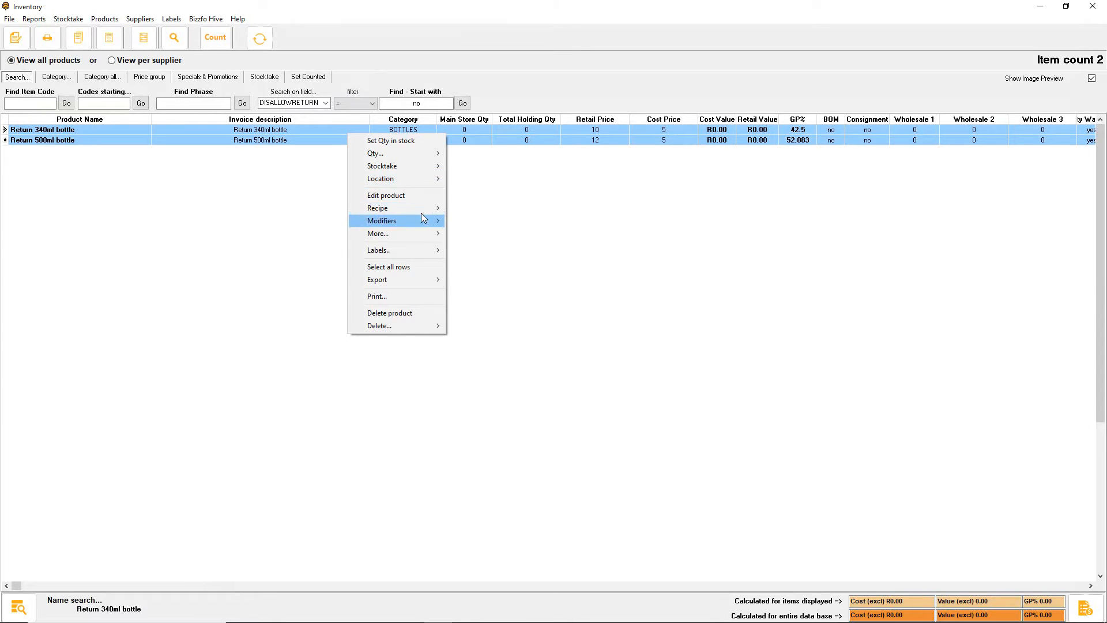
mouse_move(417, 236)
mouse_move(555, 250)
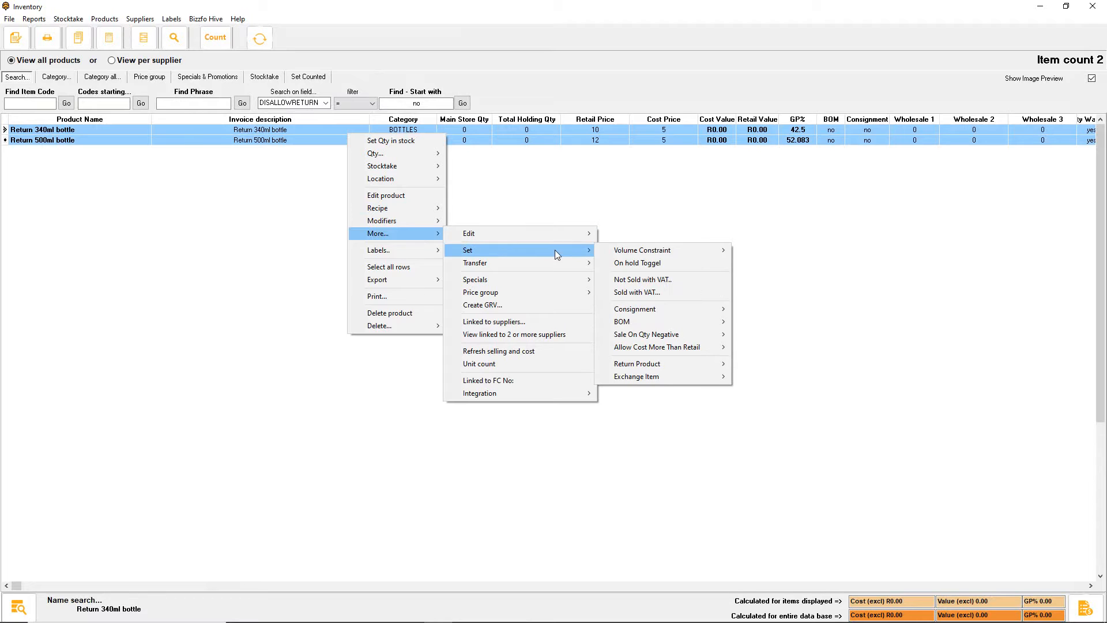
mouse_move(659, 376)
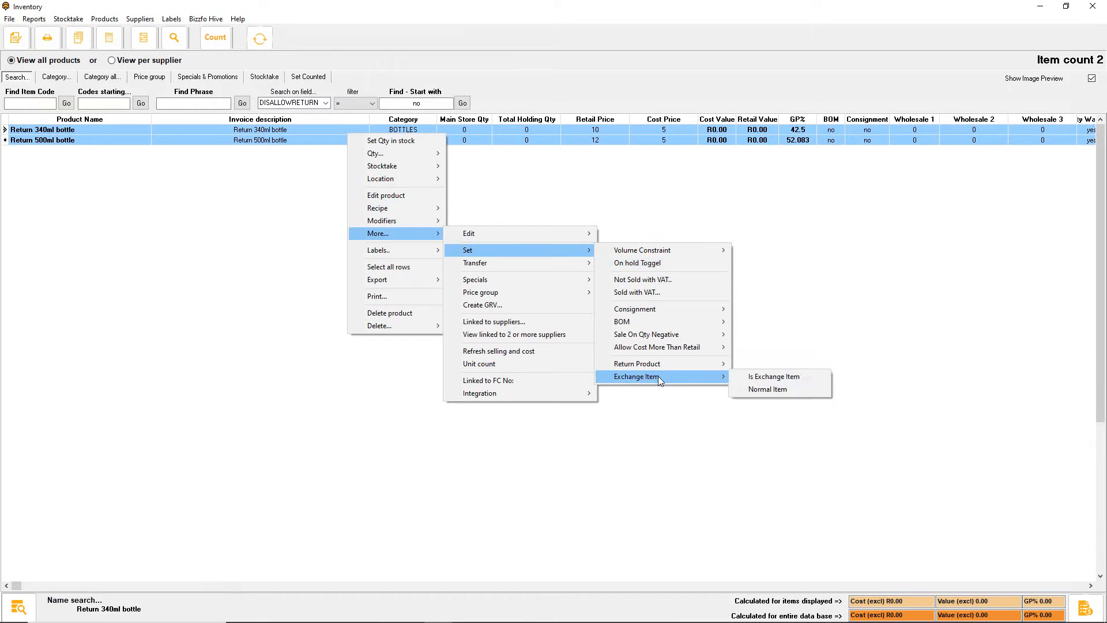
click(802, 376)
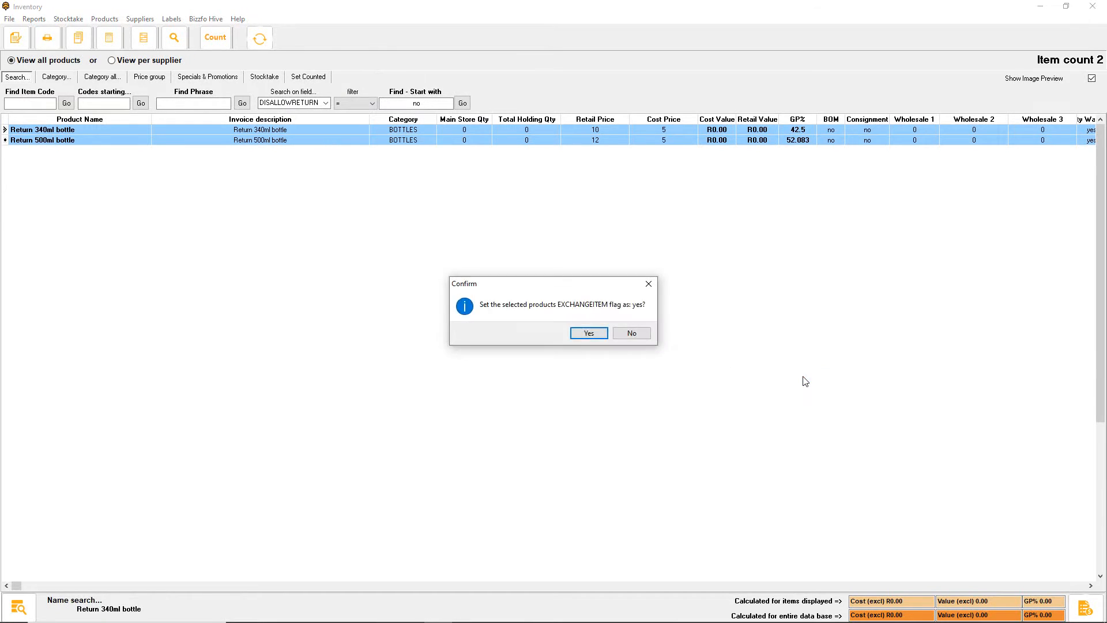
click(588, 333)
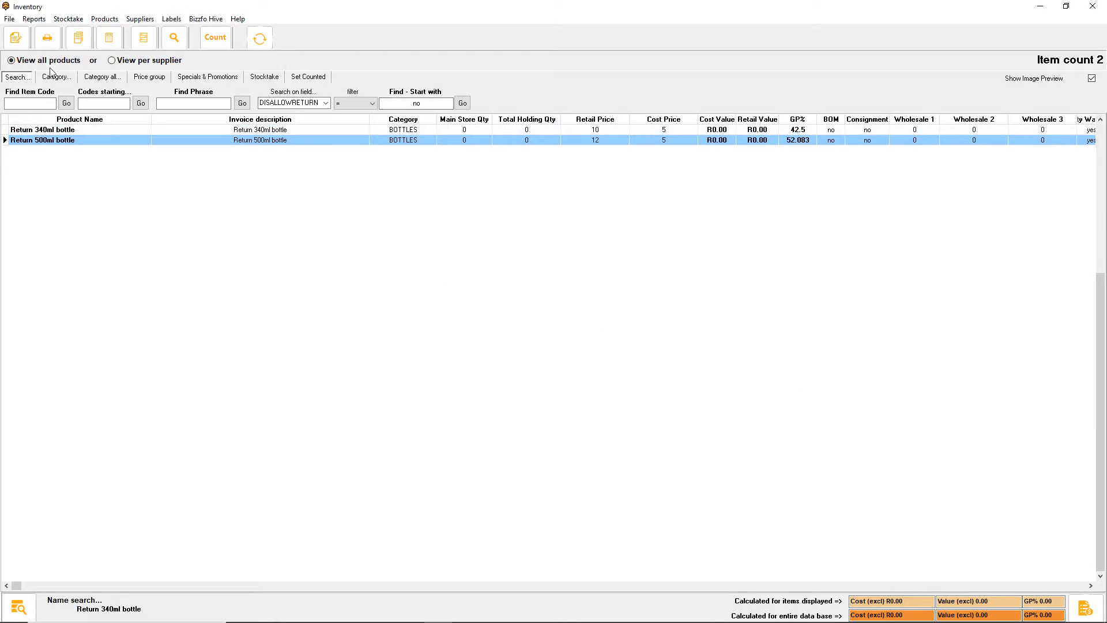
Search the inventory on the EXCHANGEITEM field for yes to list the exchange products
click(326, 103)
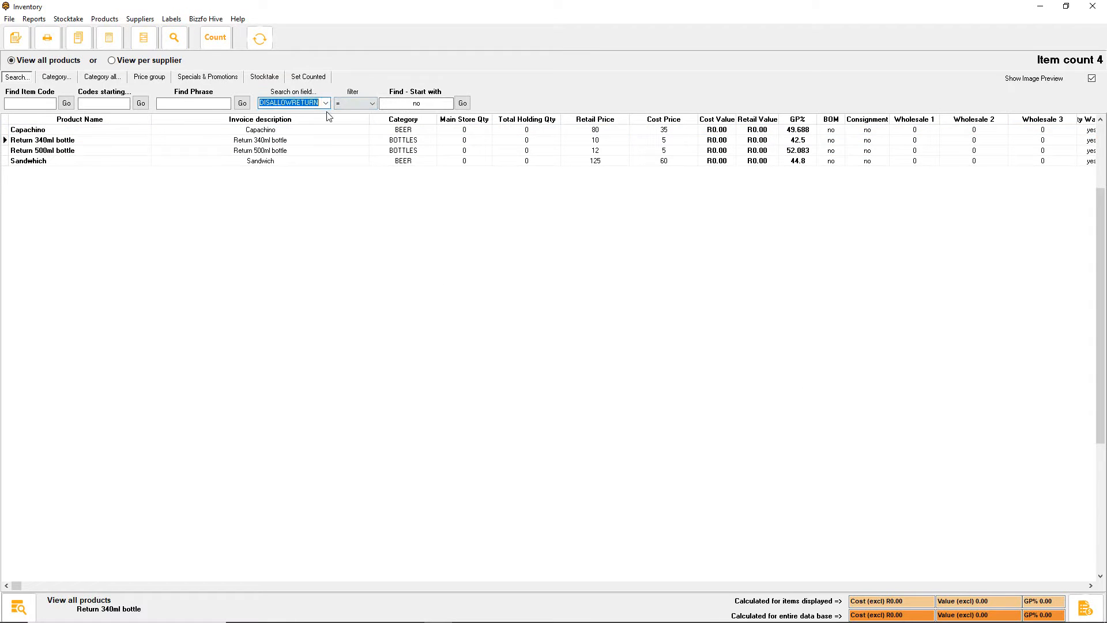
click(285, 128)
click(444, 105)
text(yes)
key(Return)
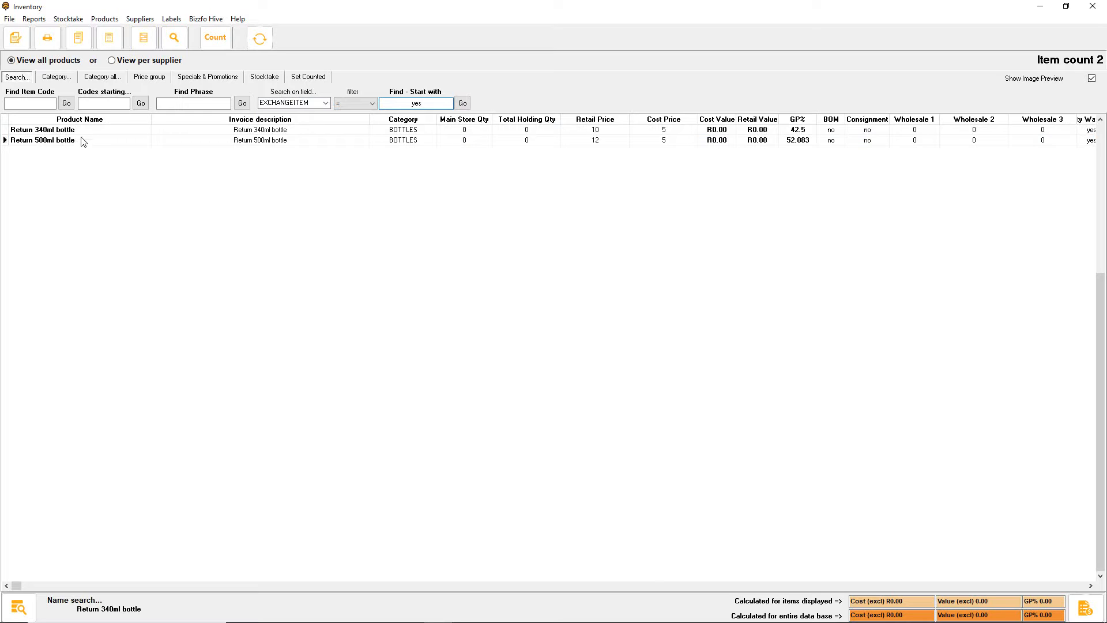
Open the Return 500ml bottle product to view its details, and close the product editor and the inventory without changes
double_click(81, 140)
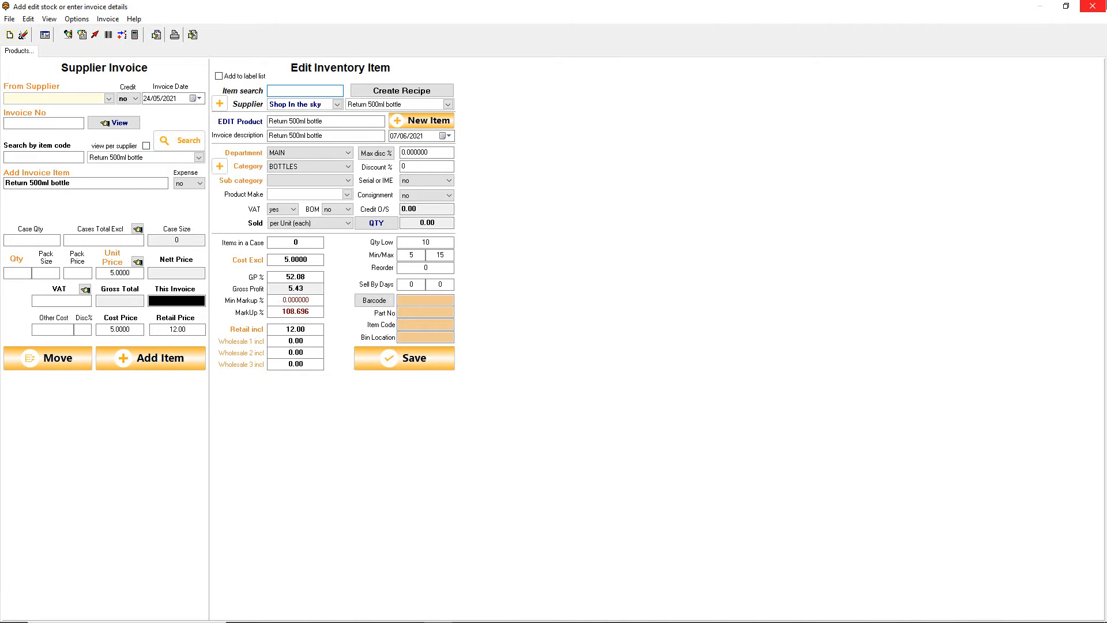
click(1092, 6)
click(1092, 6)
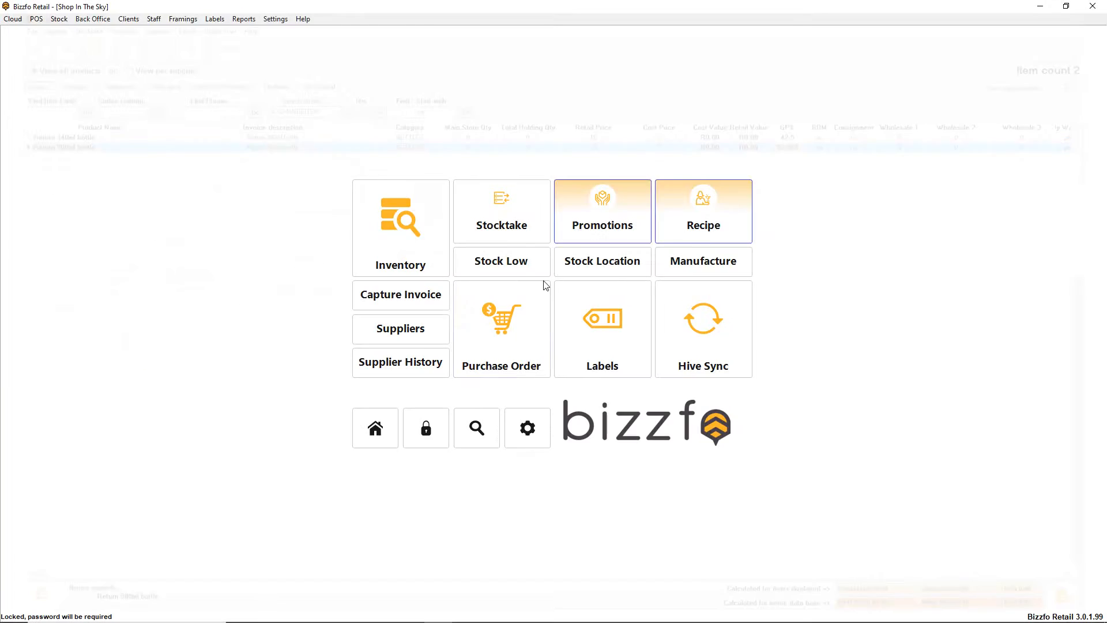
Return to the home screen, open the point of sale and start a cash sale, entering the account password
click(375, 428)
click(397, 237)
click(397, 244)
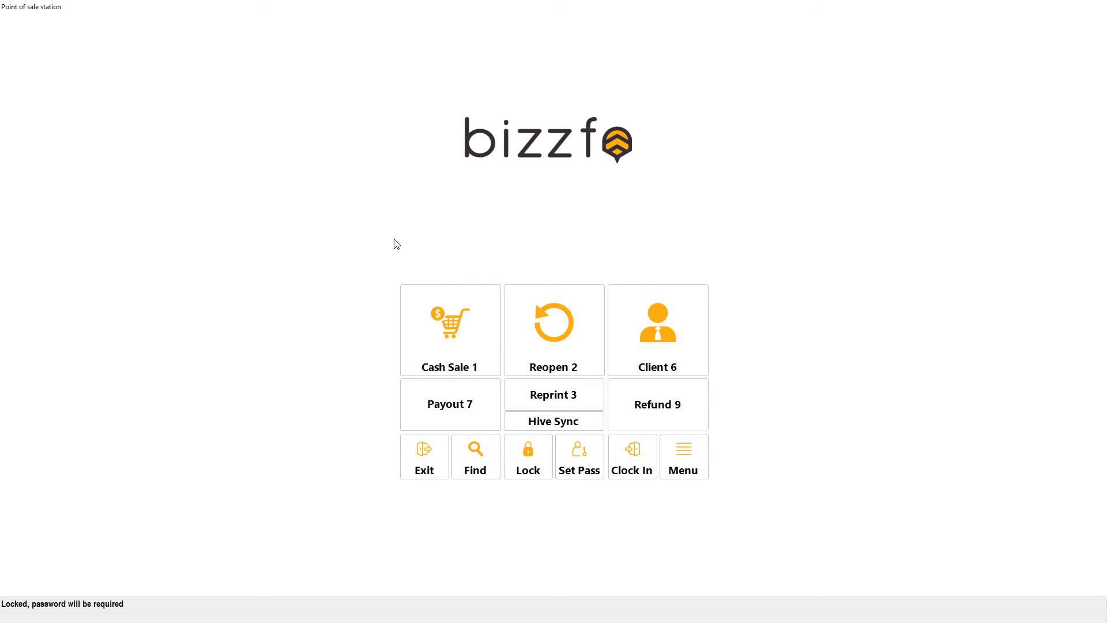
click(476, 335)
text(1)
key(Return)
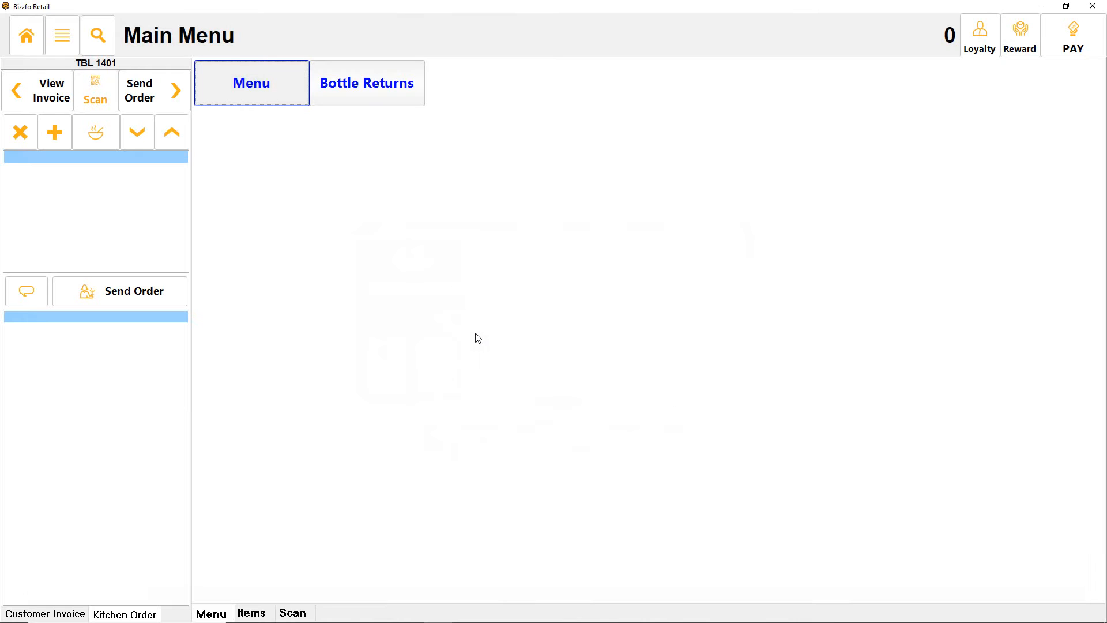
Open the Menu page and a product return in the sale, and look over the products offered for return
click(270, 87)
click(65, 39)
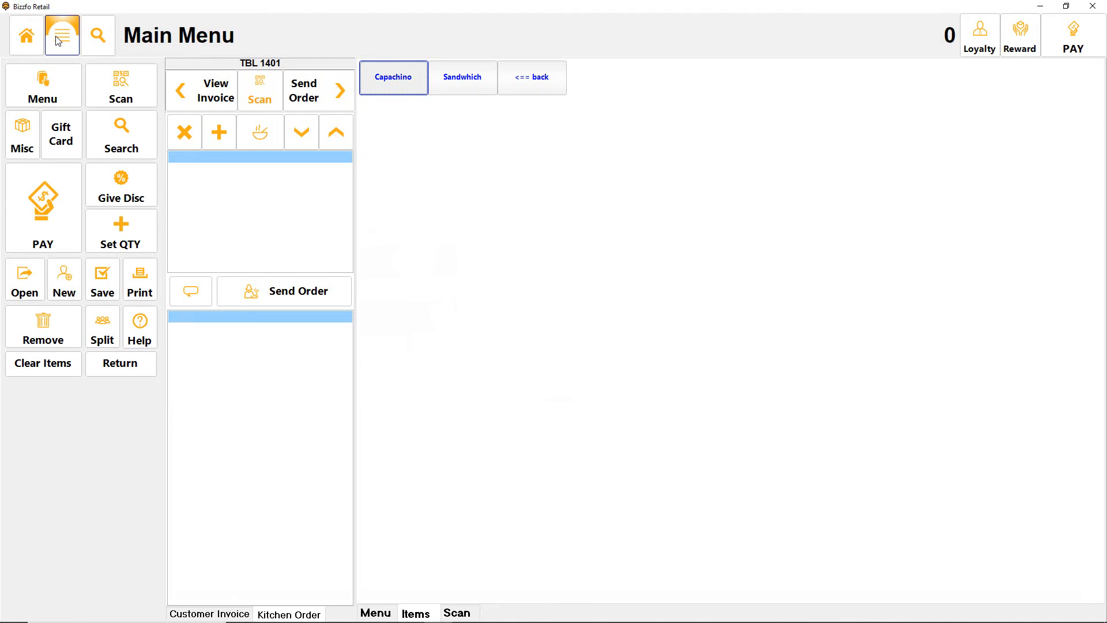
click(118, 365)
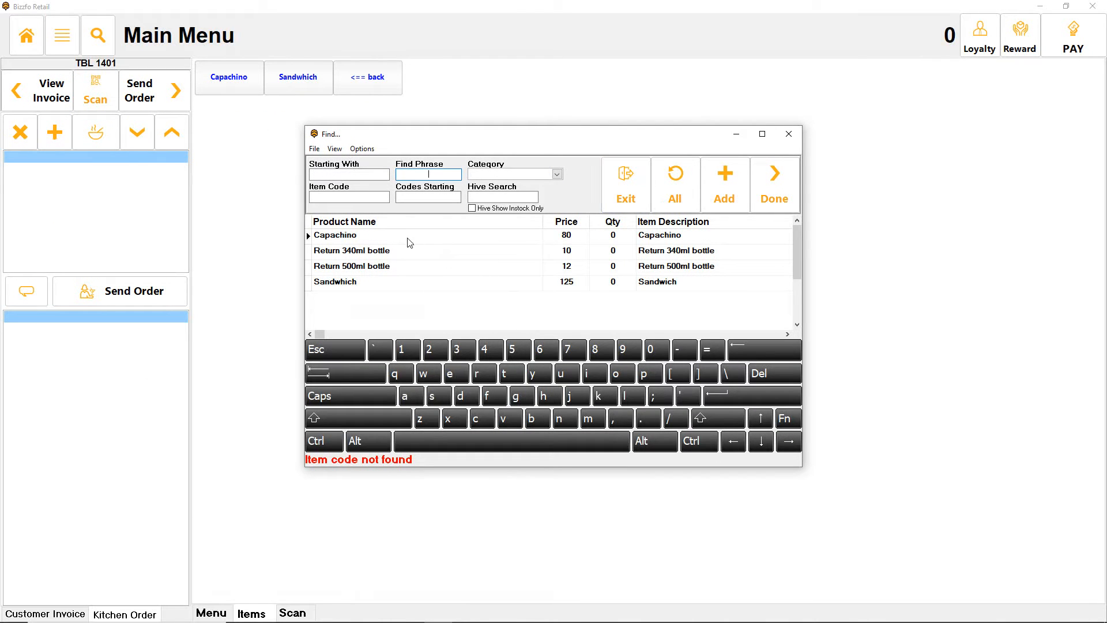
click(405, 253)
click(411, 269)
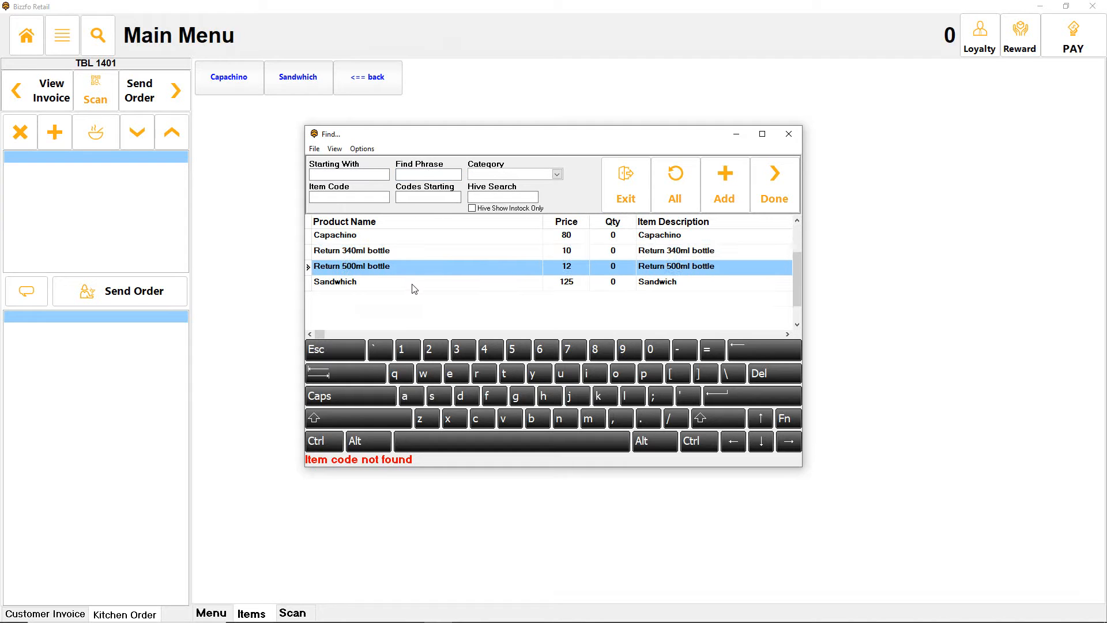
click(414, 286)
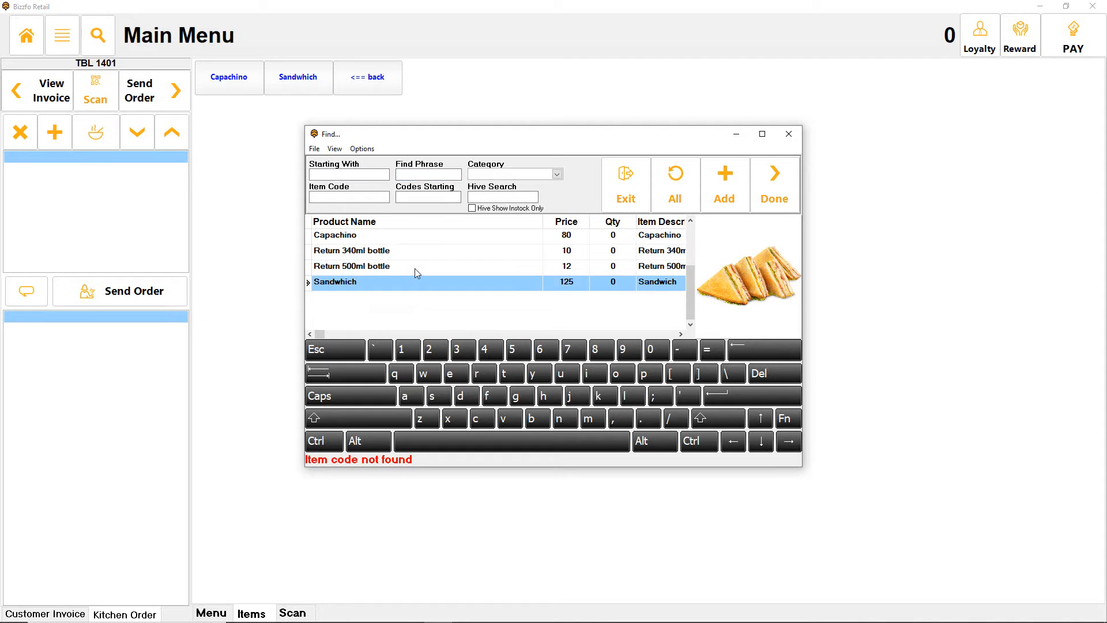
Try to add the Capachino product to the sale as a return
click(384, 237)
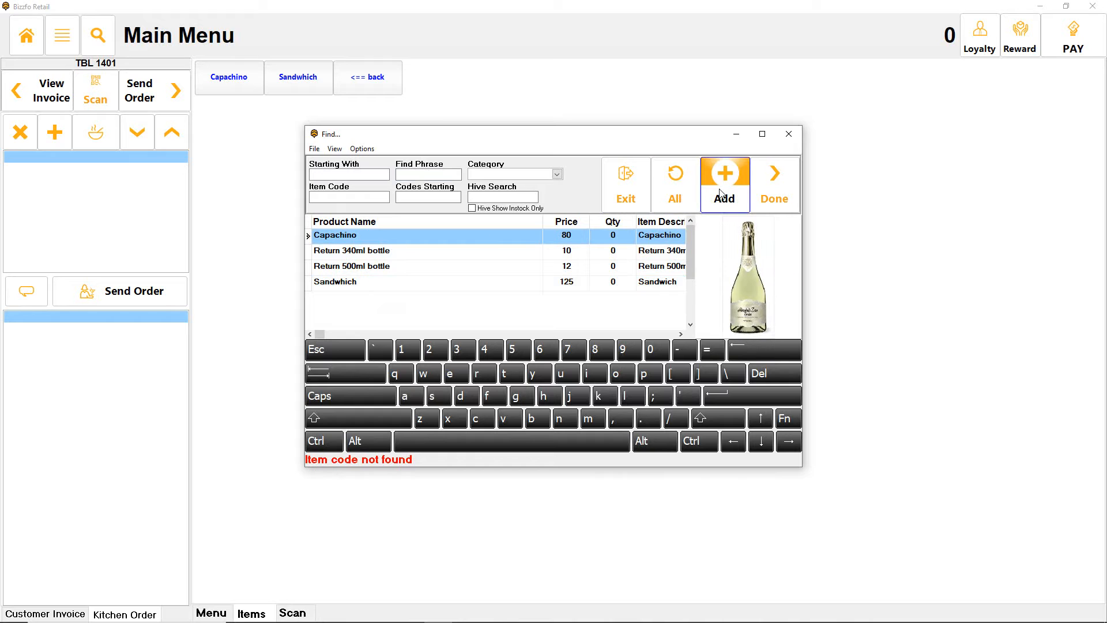
click(721, 192)
click(731, 212)
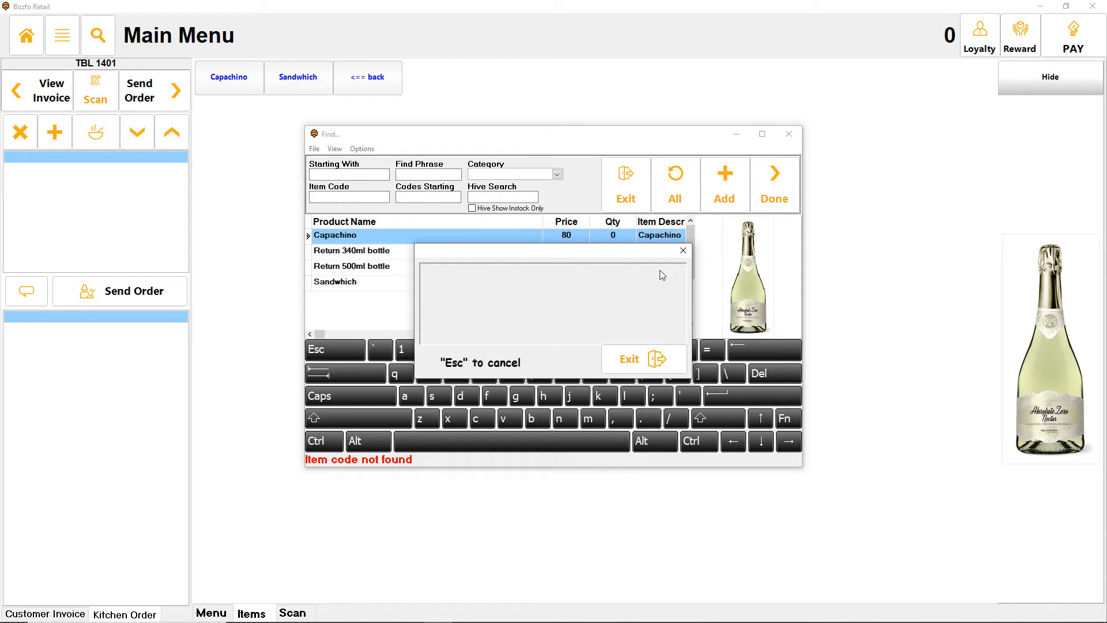
click(673, 356)
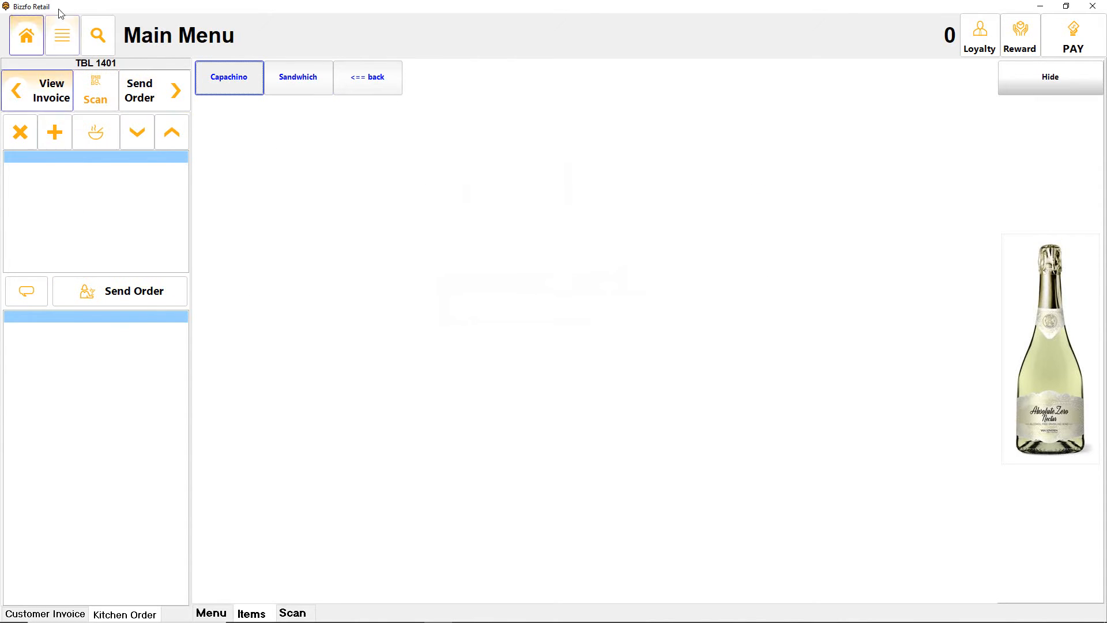
Add a return of the Return 340ml bottle with Item Exchange as the reason and check its line on the customer invoice
click(58, 36)
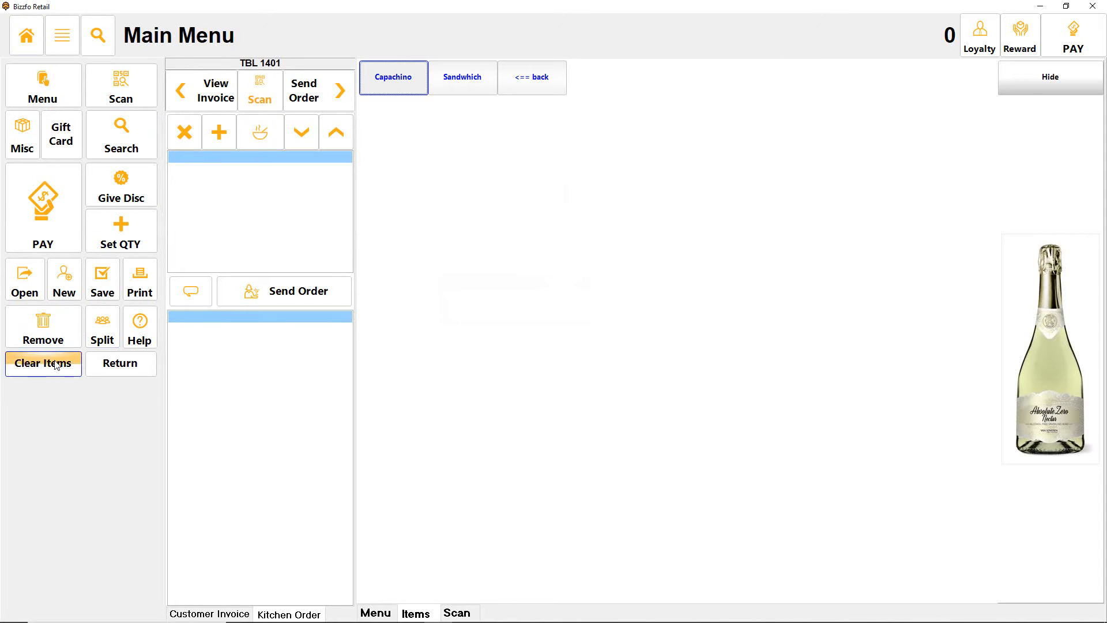
click(106, 364)
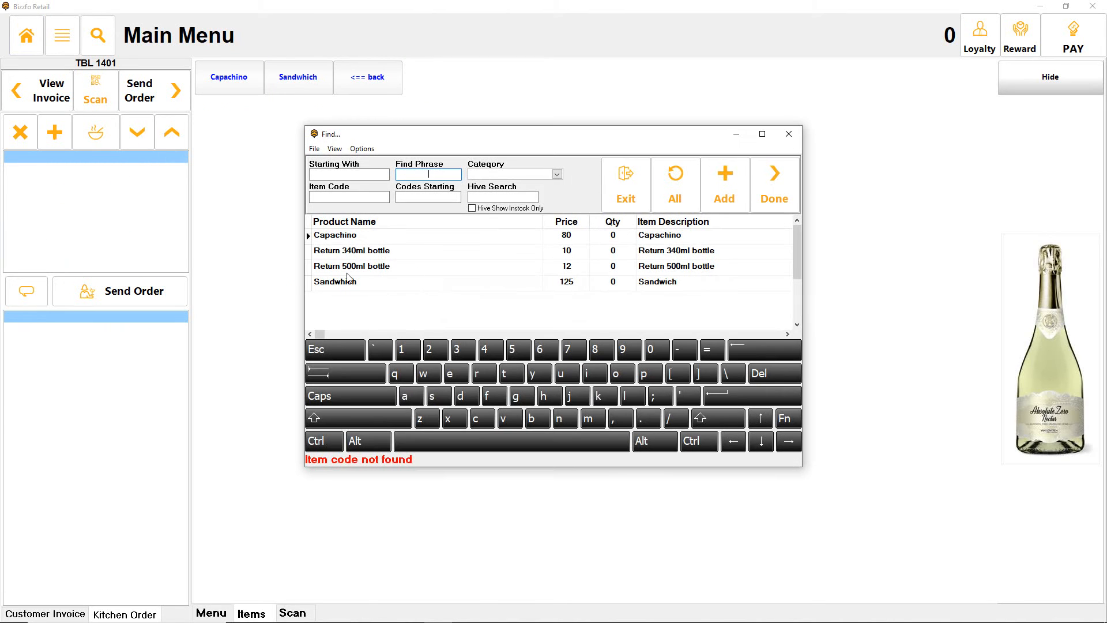
click(346, 255)
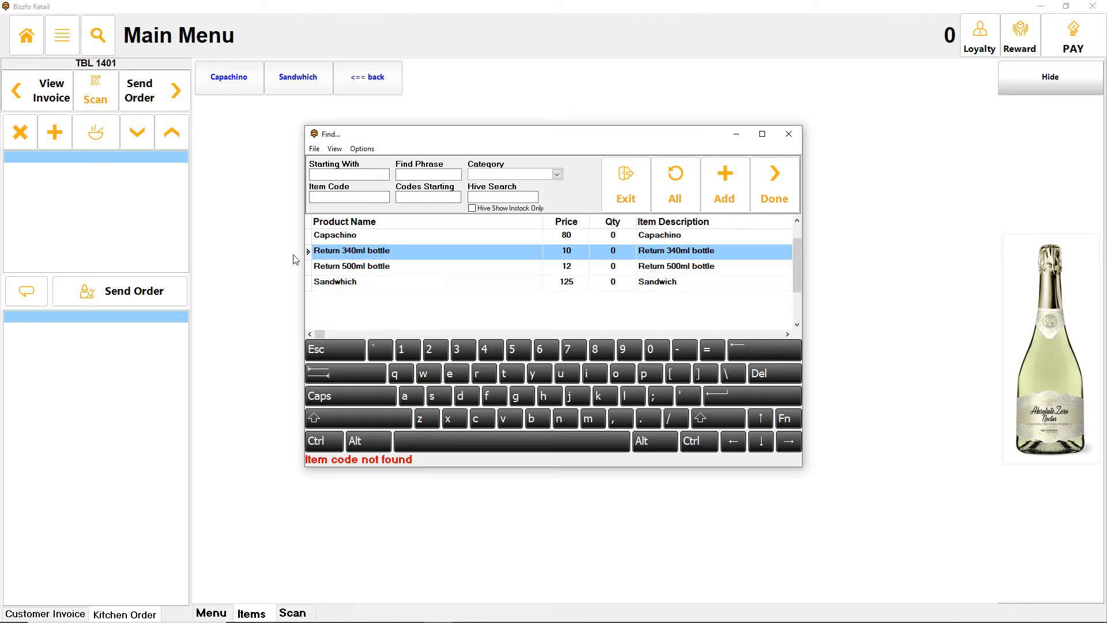
click(724, 190)
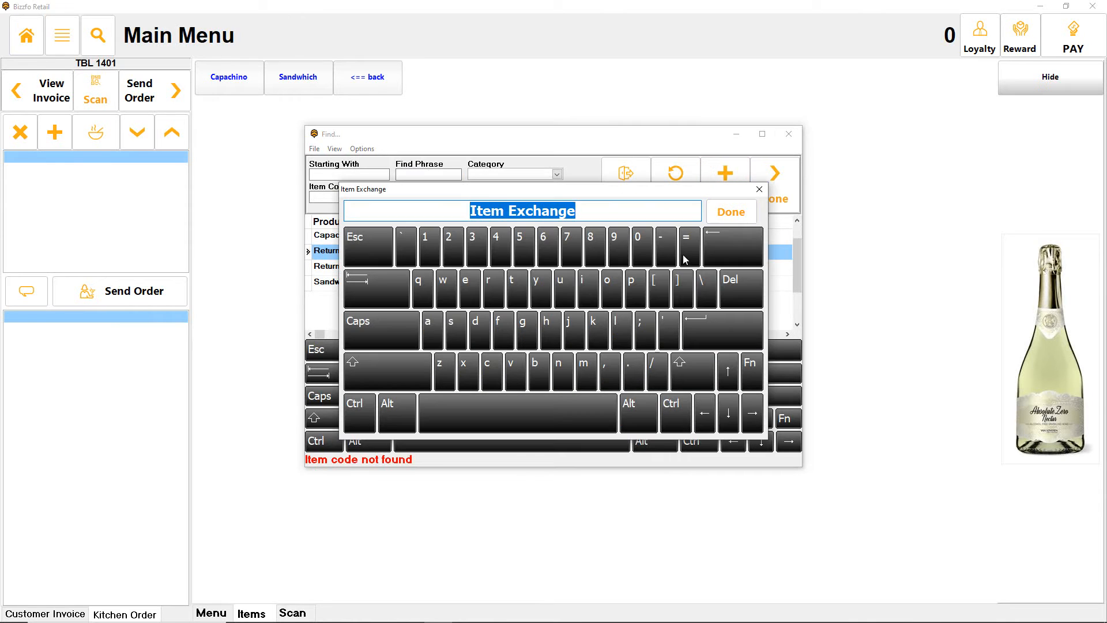
click(733, 222)
click(733, 220)
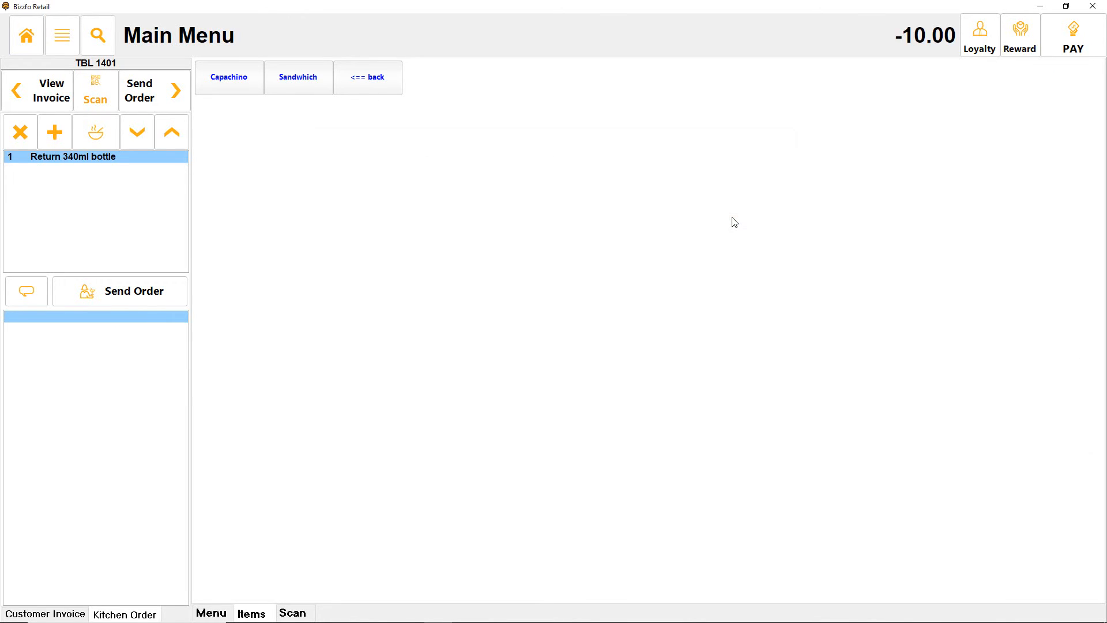
click(51, 90)
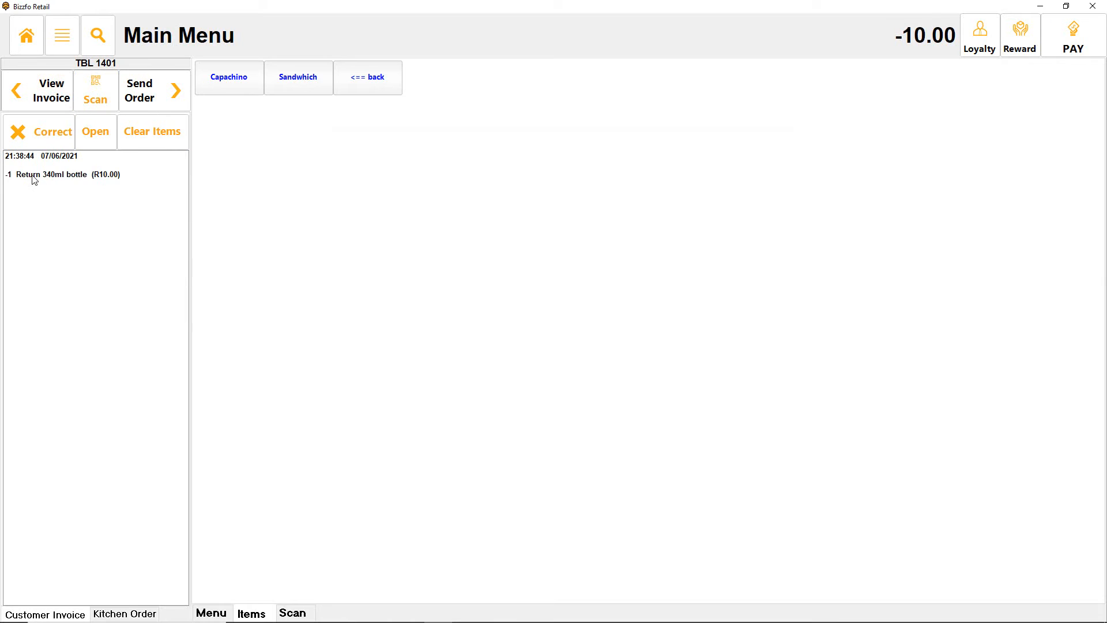
click(34, 174)
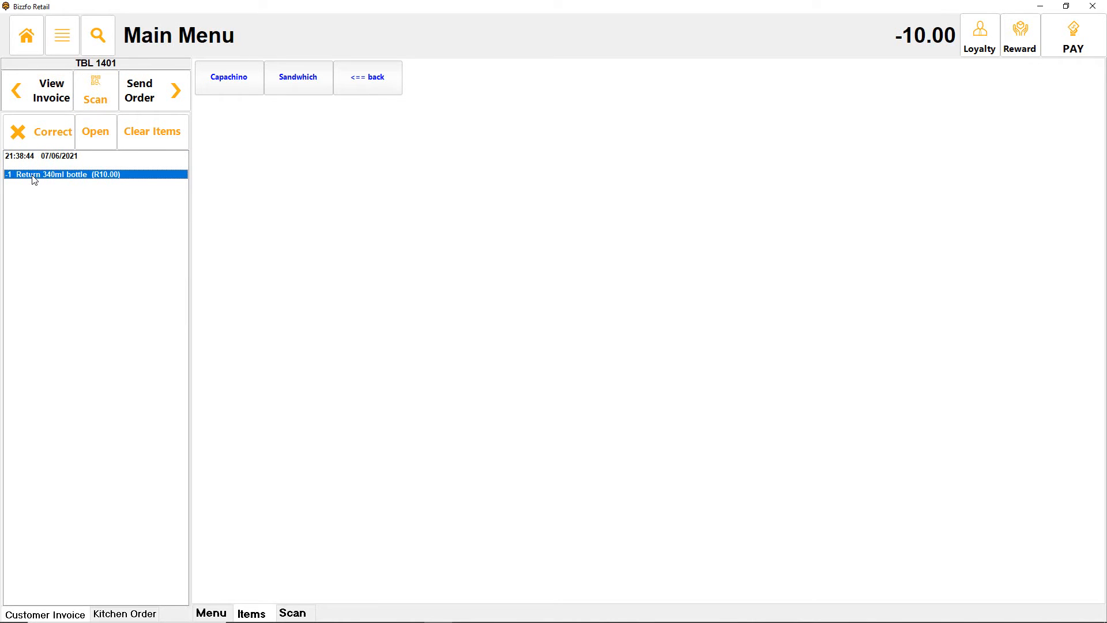
Go back to the main sales menu and view the buttons on its Bottle Returns page
click(360, 76)
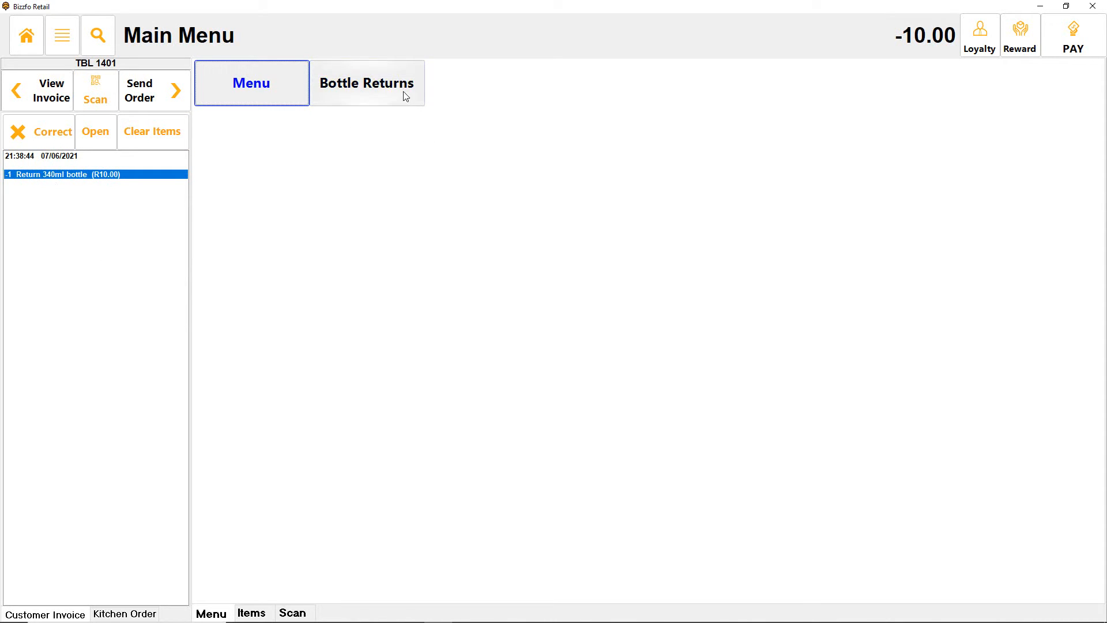
click(380, 83)
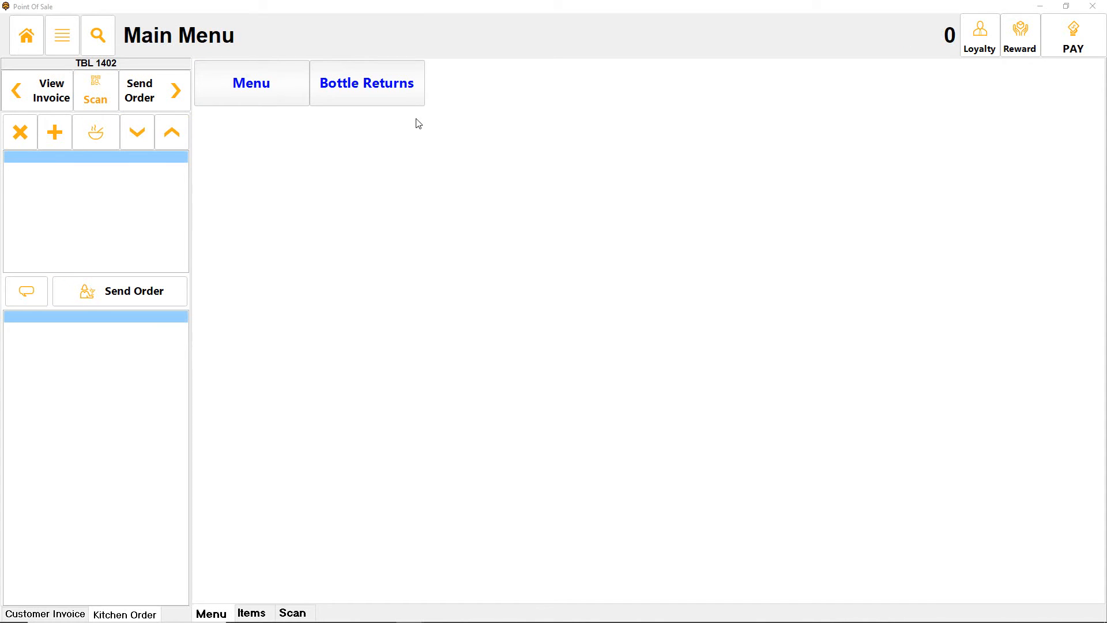
click(400, 98)
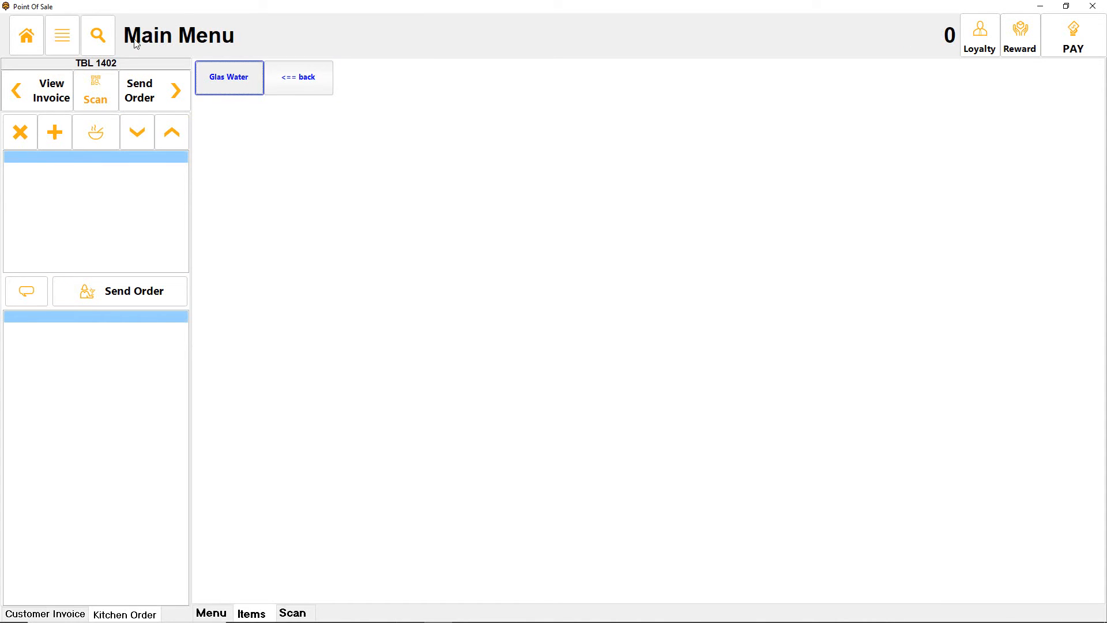
Leave the sale and open the editor for the point-of-sale menu buttons, entering the account password
click(26, 35)
click(411, 457)
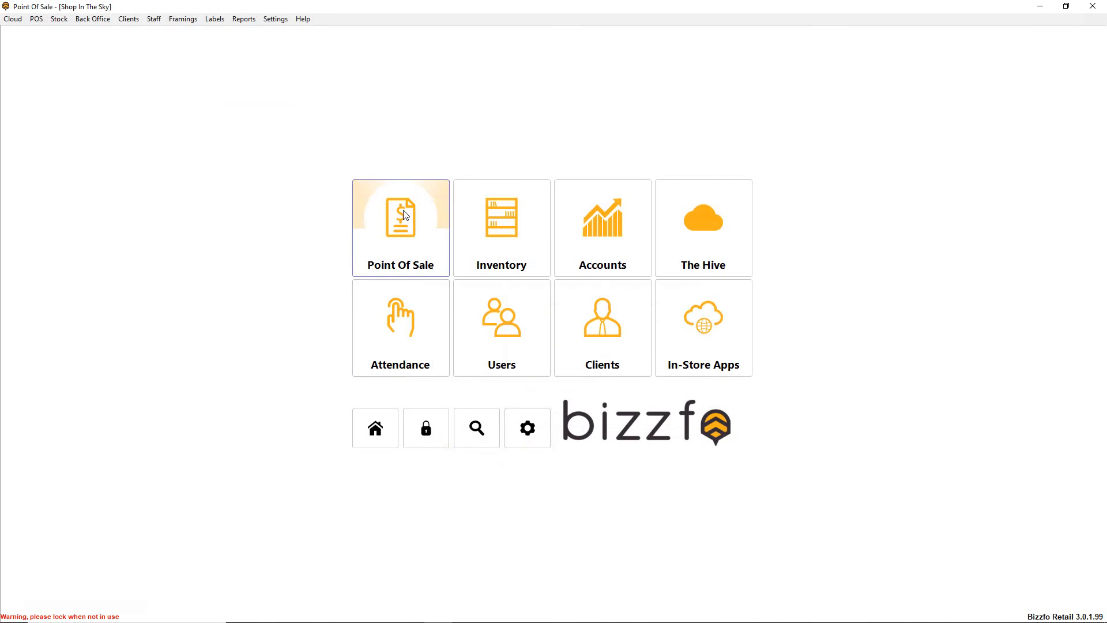
click(403, 242)
click(410, 324)
click(542, 349)
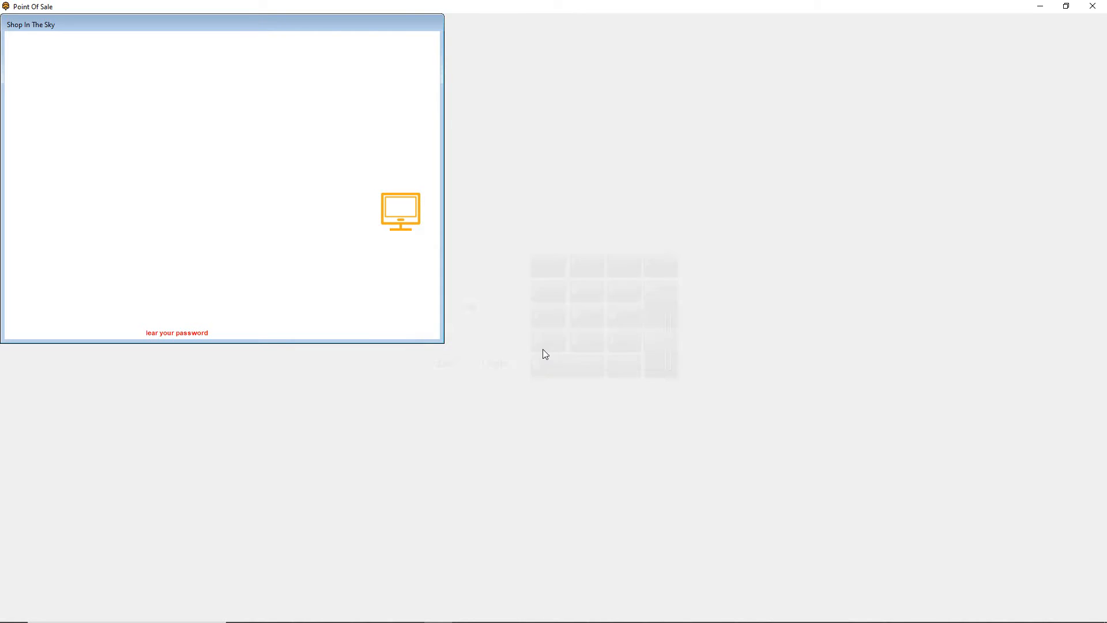
Link the Return 340ml bottle product to the Glas Water button on the Bottle Returns page
click(344, 101)
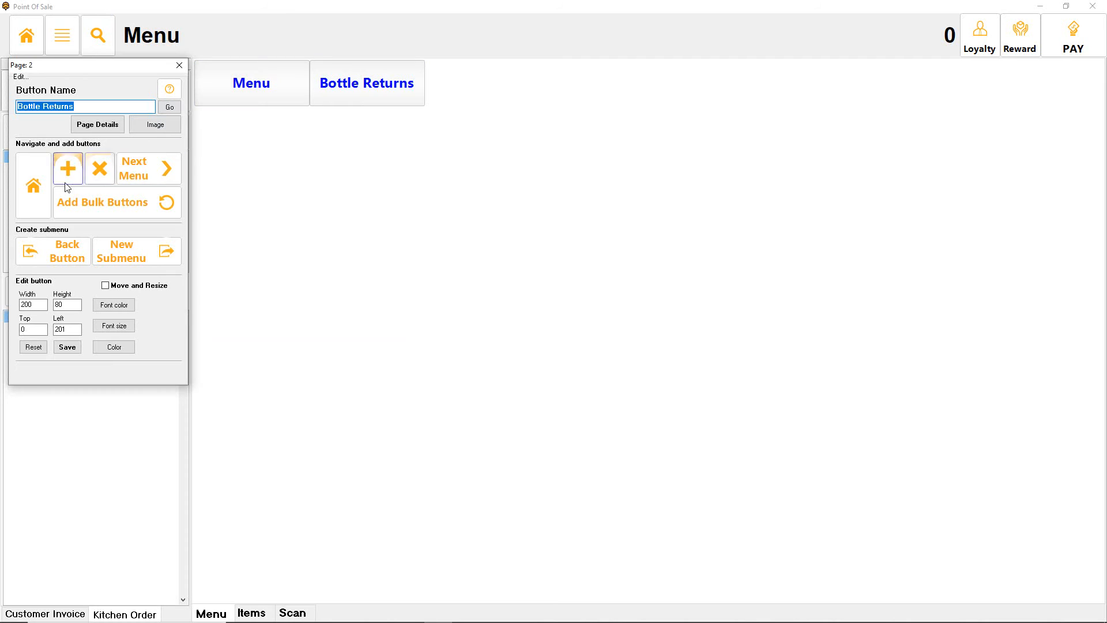
click(133, 168)
click(235, 90)
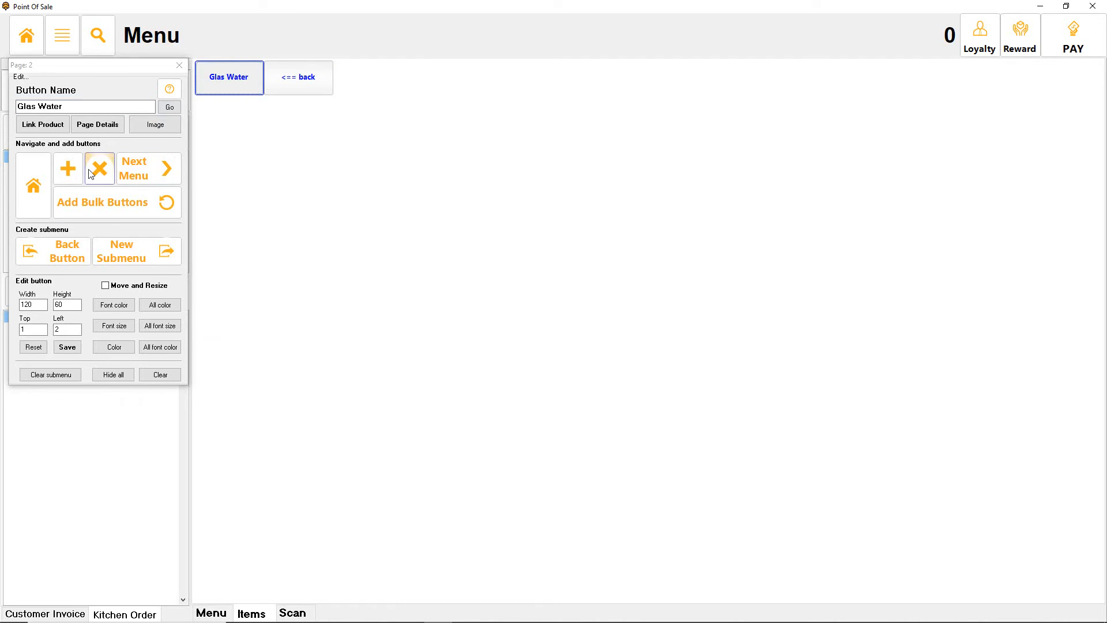
click(42, 124)
click(403, 381)
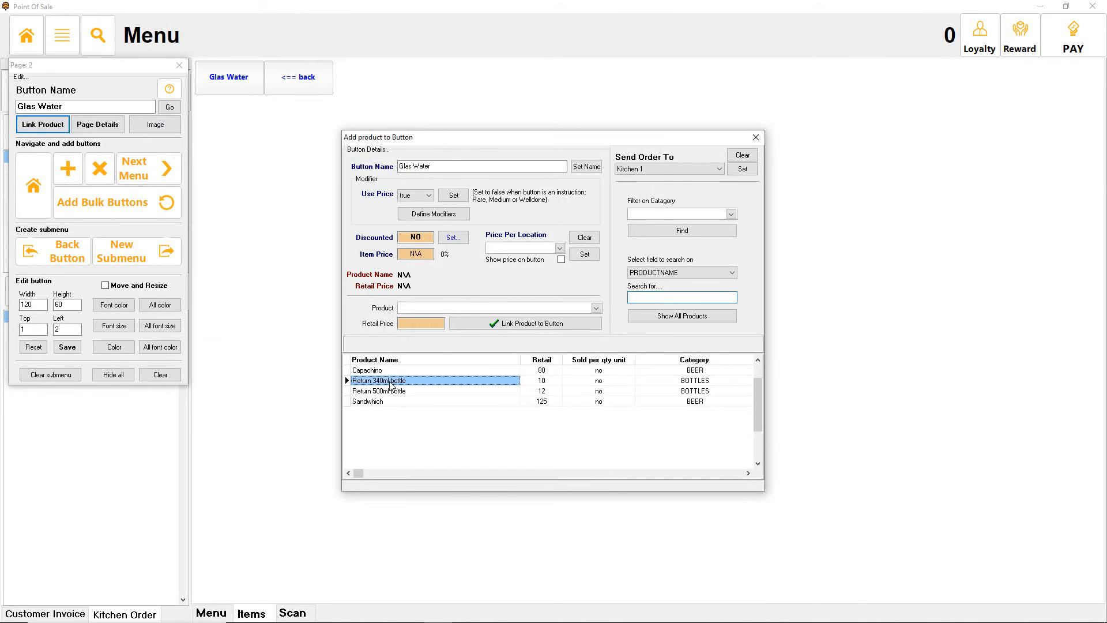
click(529, 323)
click(540, 333)
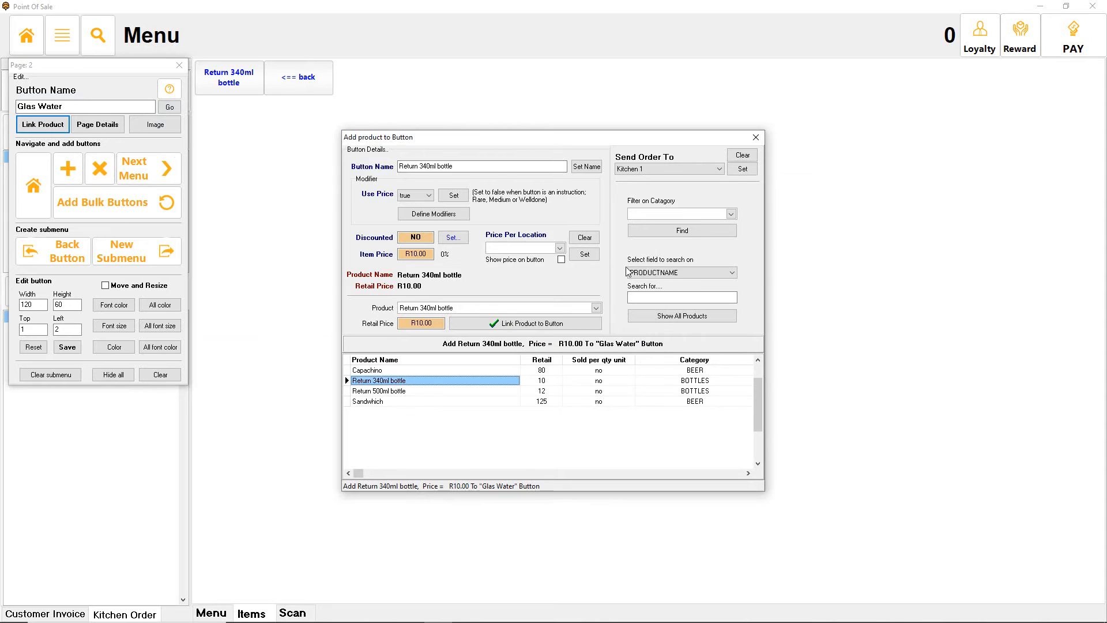
click(756, 137)
Link the Return 500ml bottle product to the second button on the Bottle Returns page
click(298, 77)
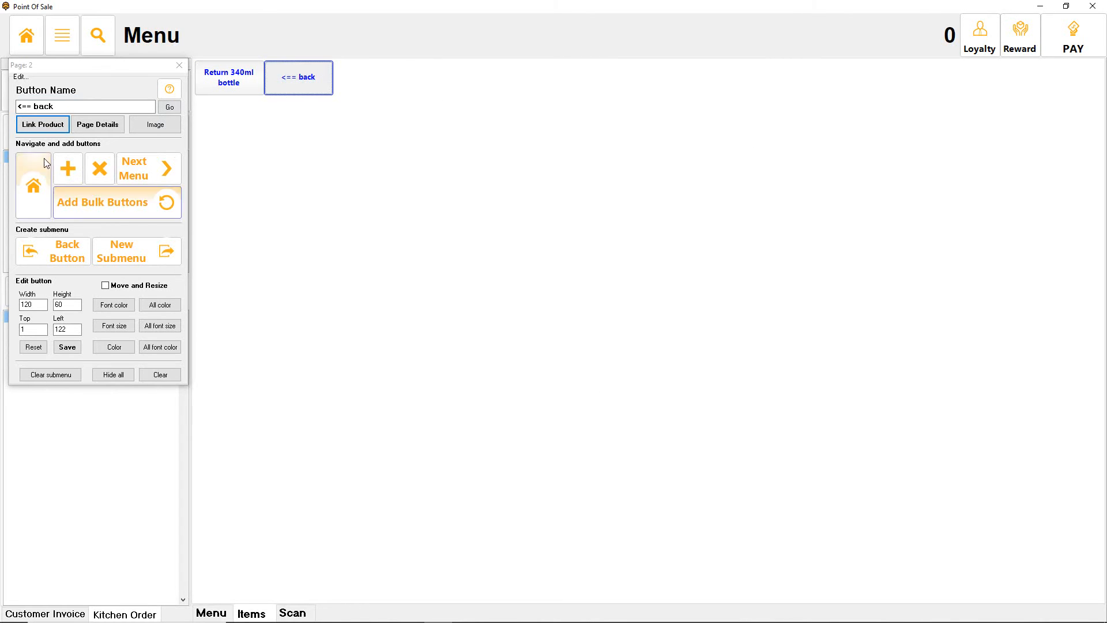
click(43, 125)
click(392, 390)
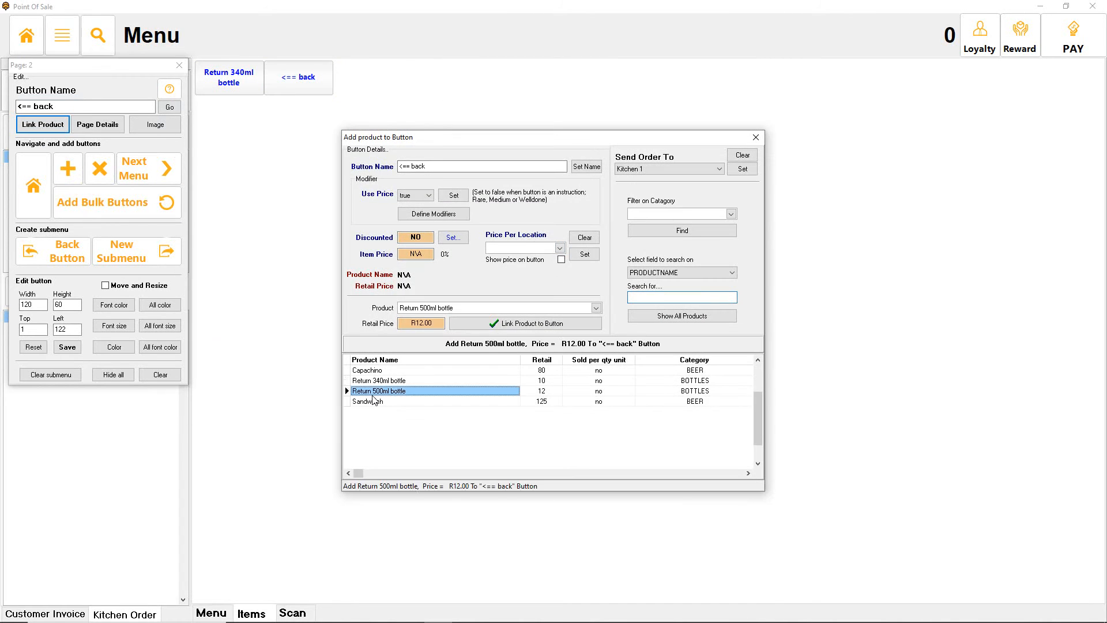
click(527, 323)
click(540, 333)
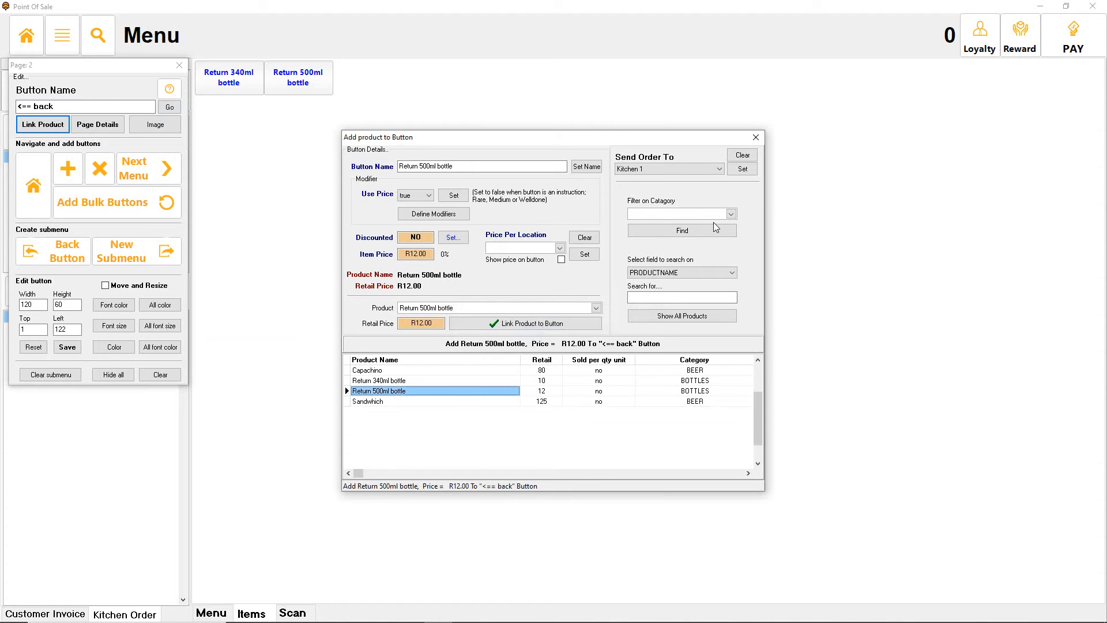
click(756, 137)
Add a third button to the Bottle Returns page and turn it into a back button
click(68, 185)
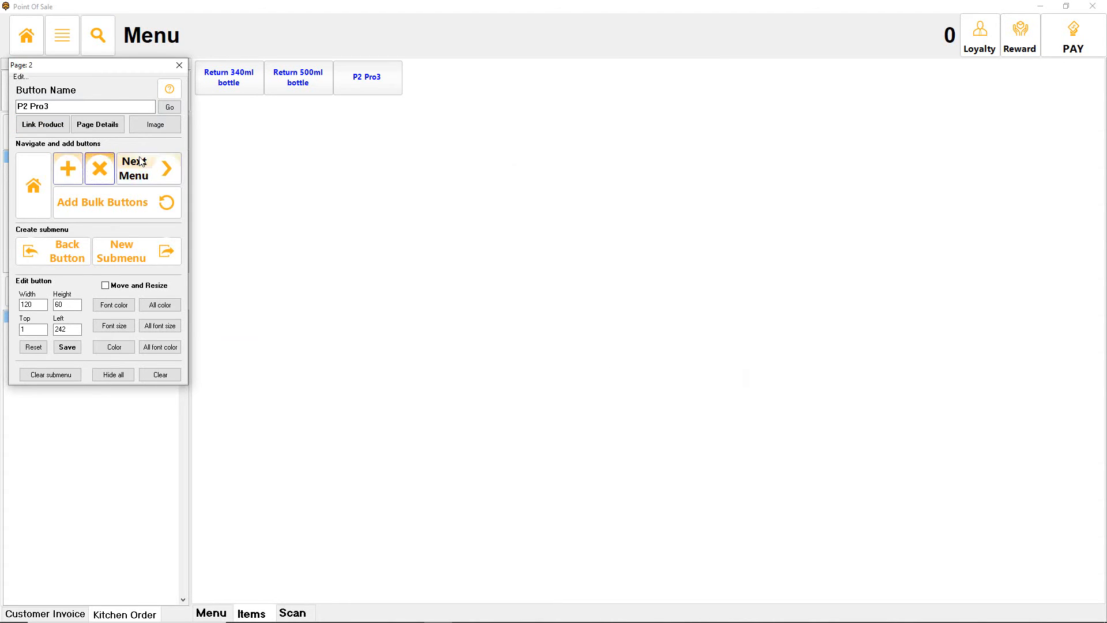
click(398, 84)
click(56, 249)
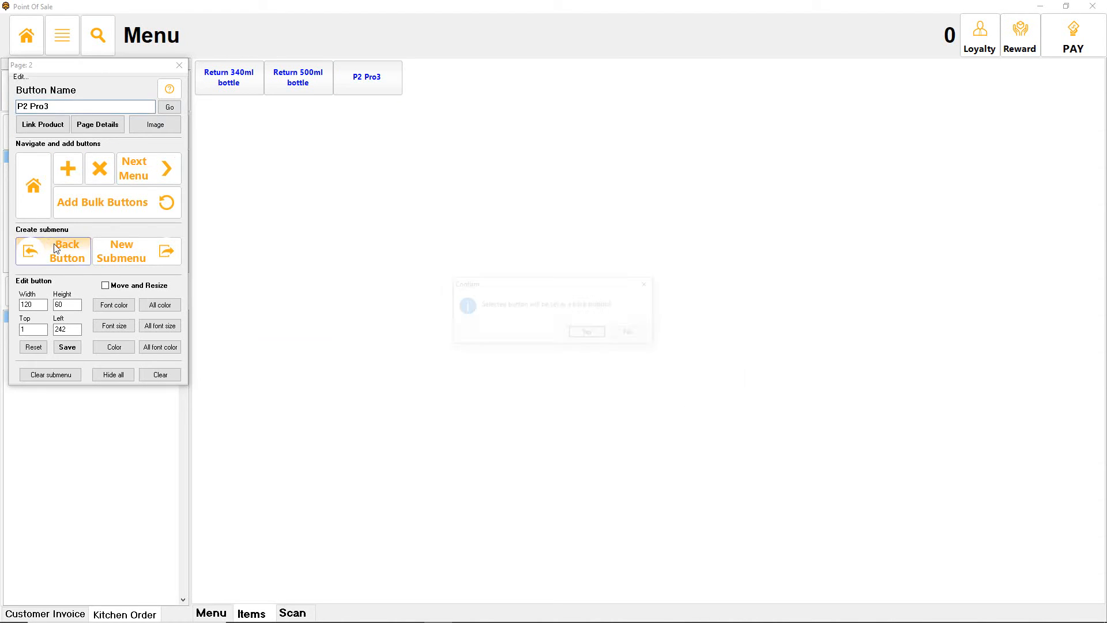
click(580, 333)
Leave the menu button editor and start a new cash sale, entering the account password
click(28, 43)
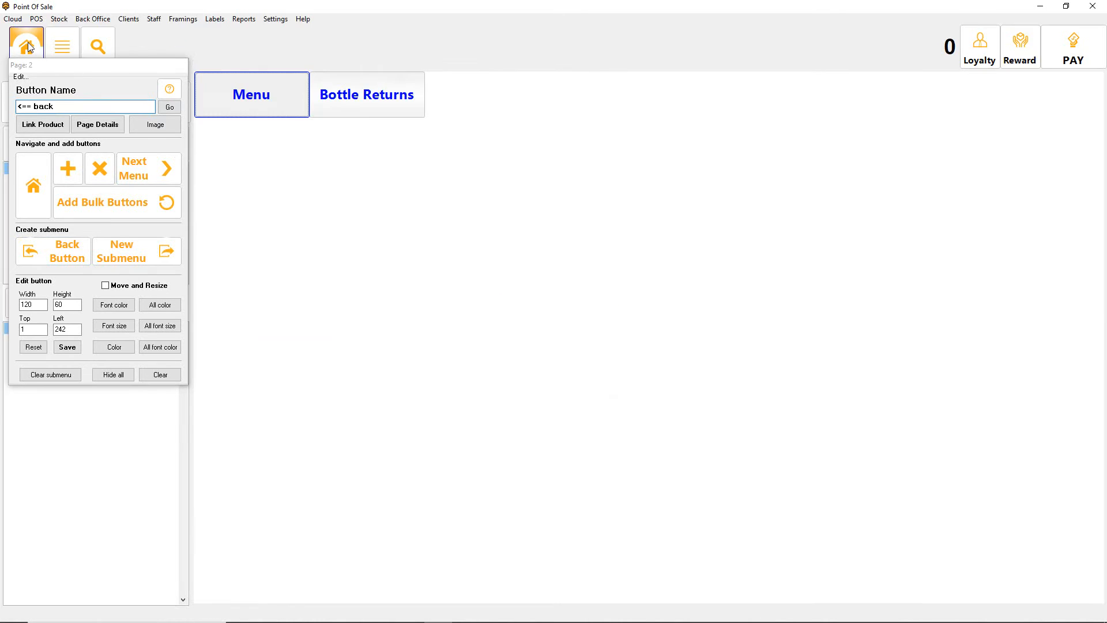
click(401, 224)
click(402, 225)
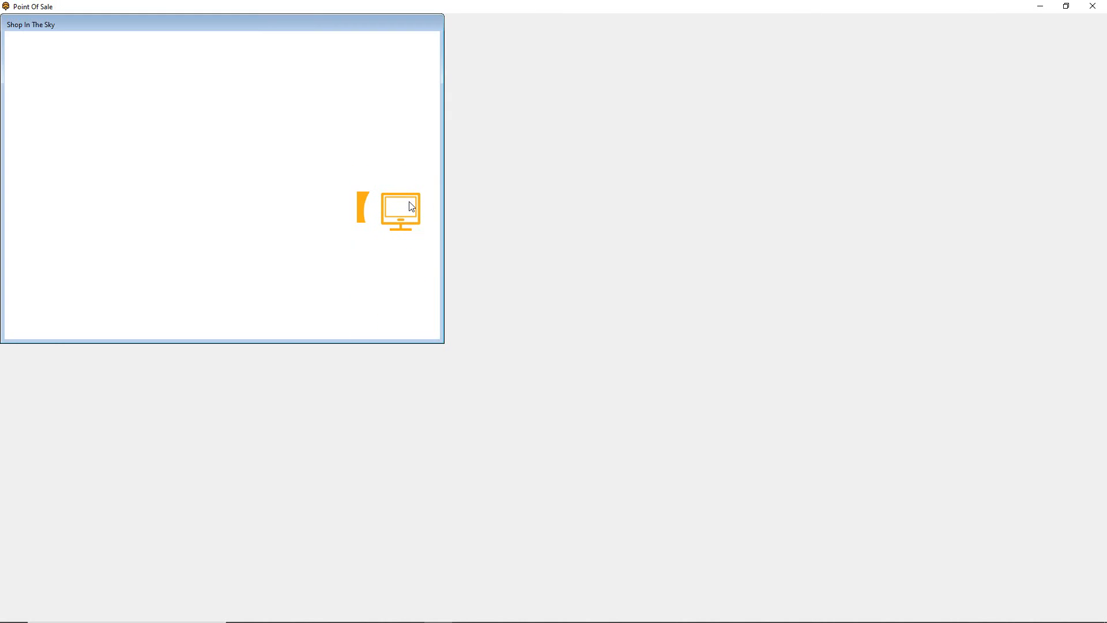
click(449, 321)
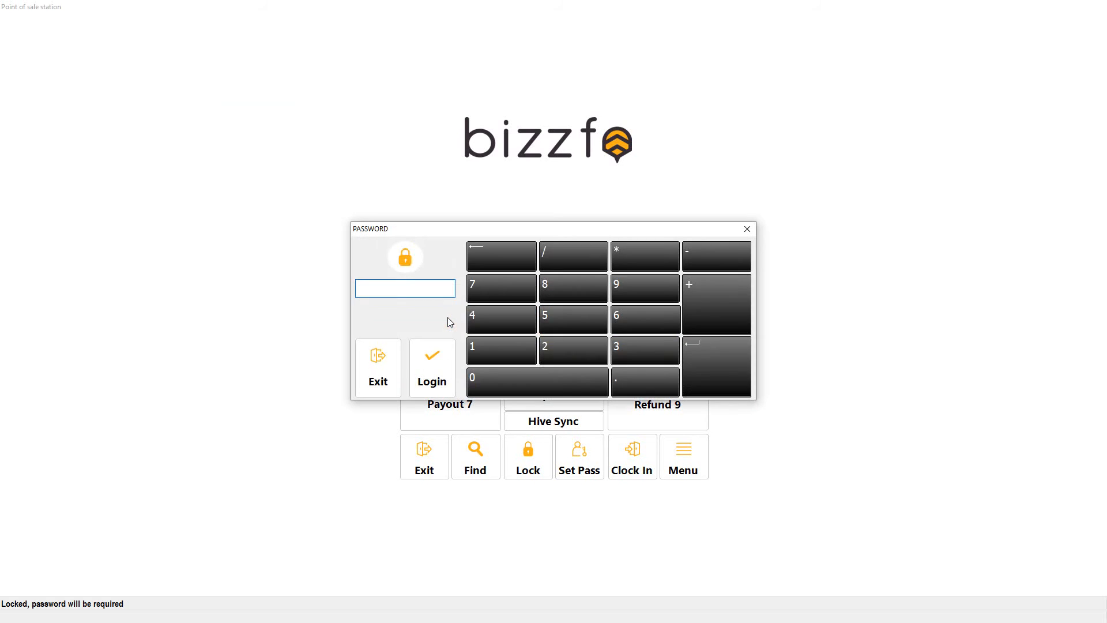
key(Return)
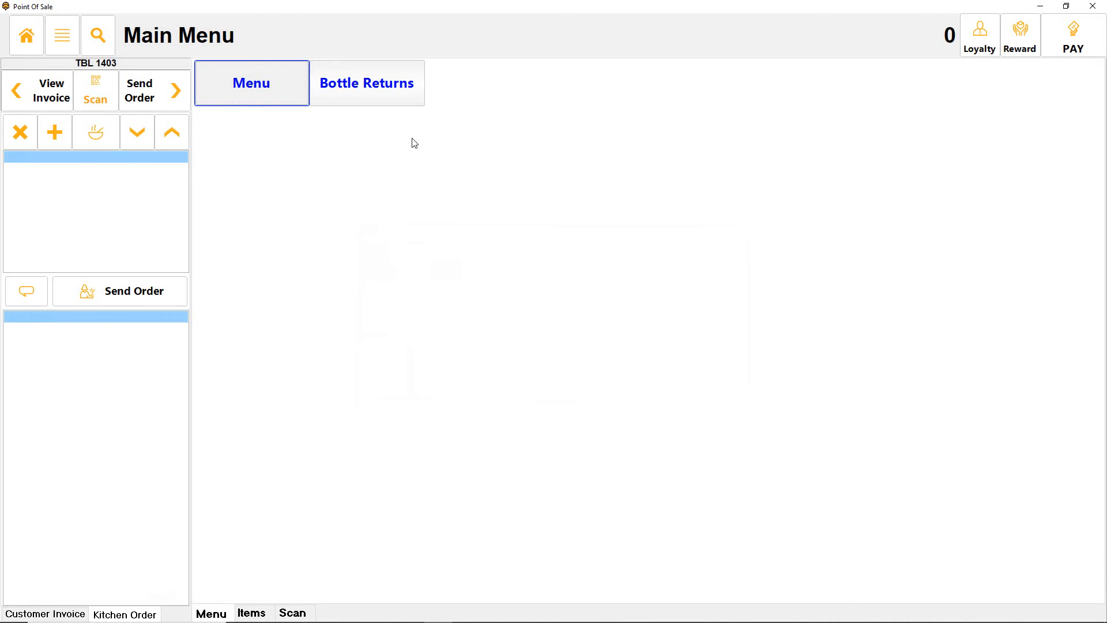
Add a Capachino from the Menu page to the sale with the Take away option
click(235, 82)
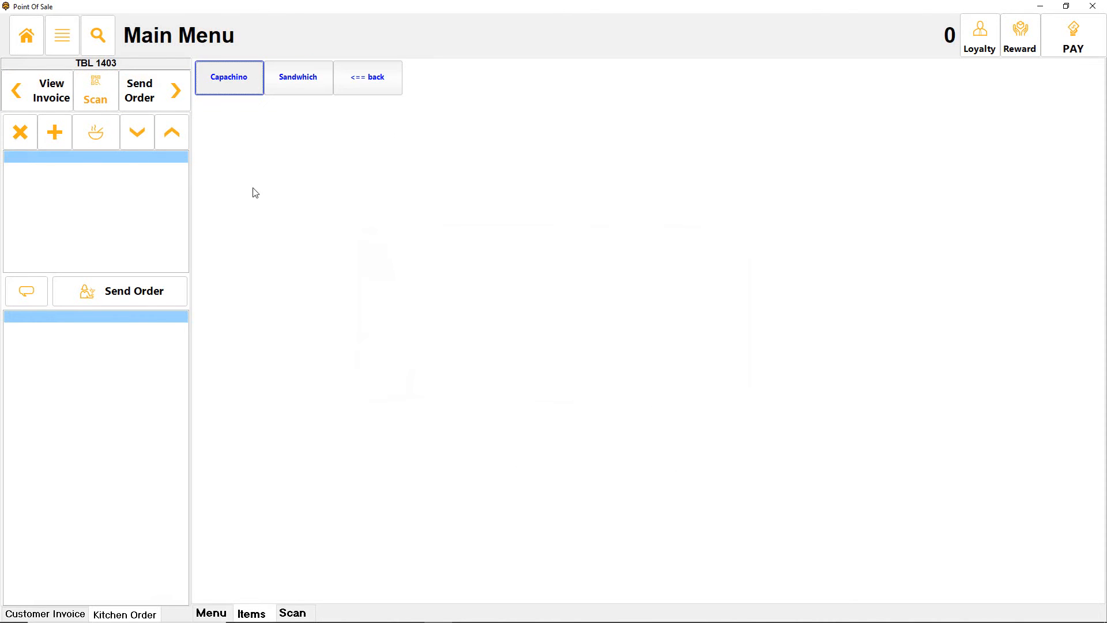
click(219, 89)
click(752, 241)
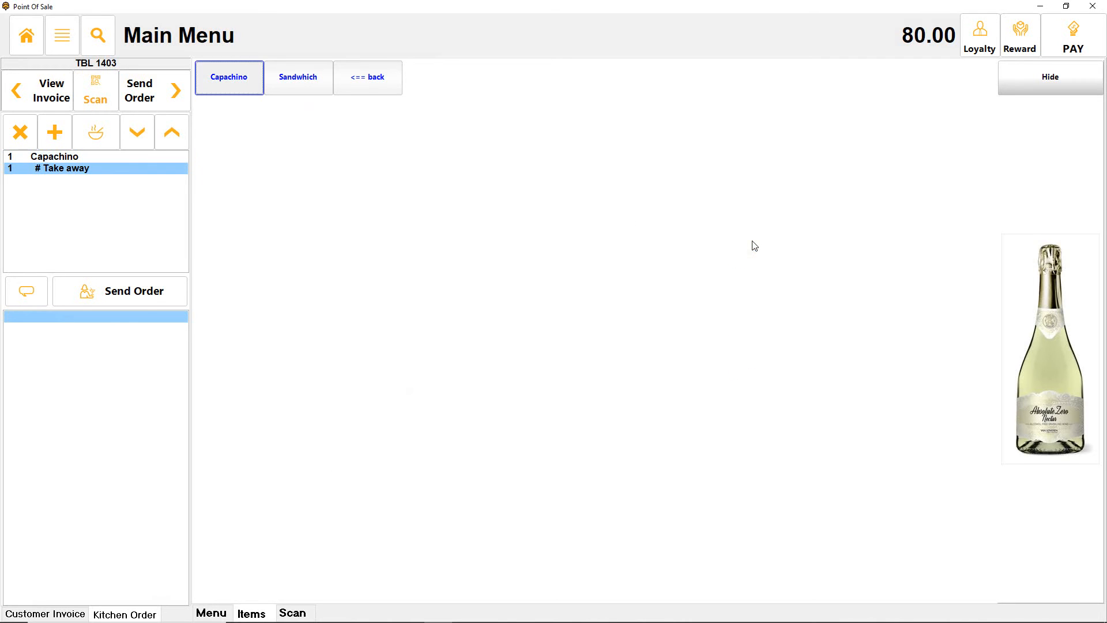
Add a Return 340ml bottle from the Bottle Returns page and check its line on the customer invoice
click(375, 87)
click(359, 82)
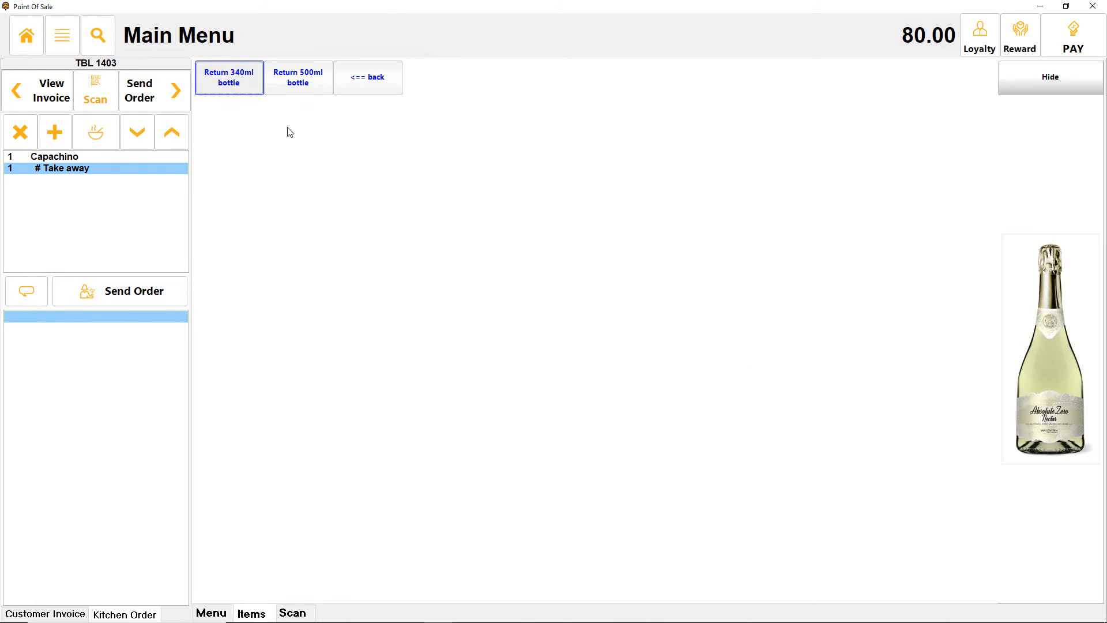
click(229, 78)
click(31, 80)
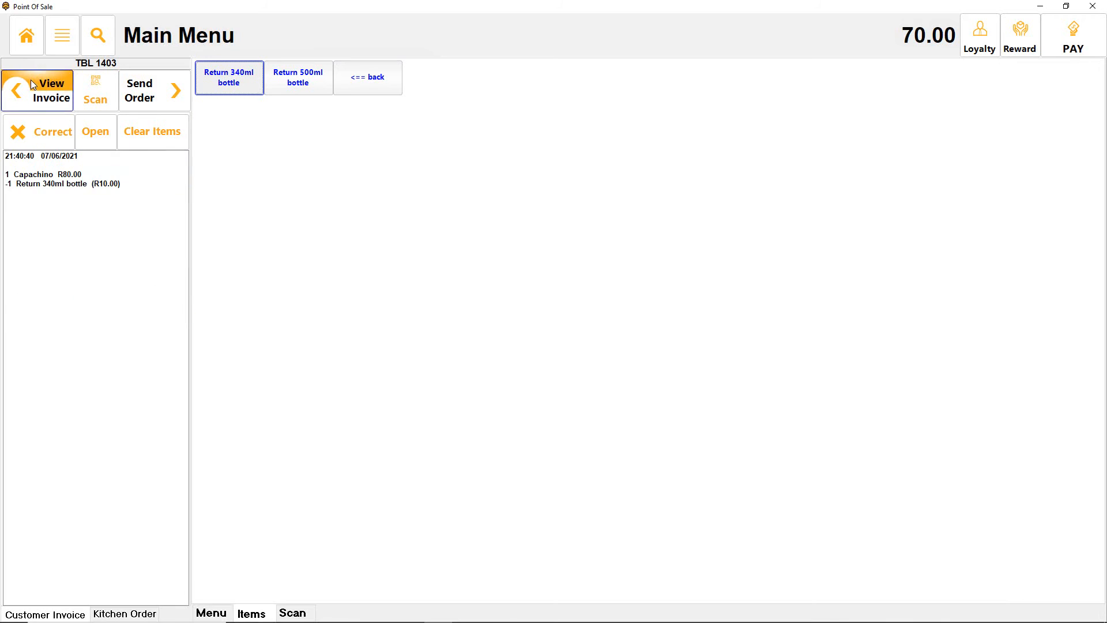
click(20, 184)
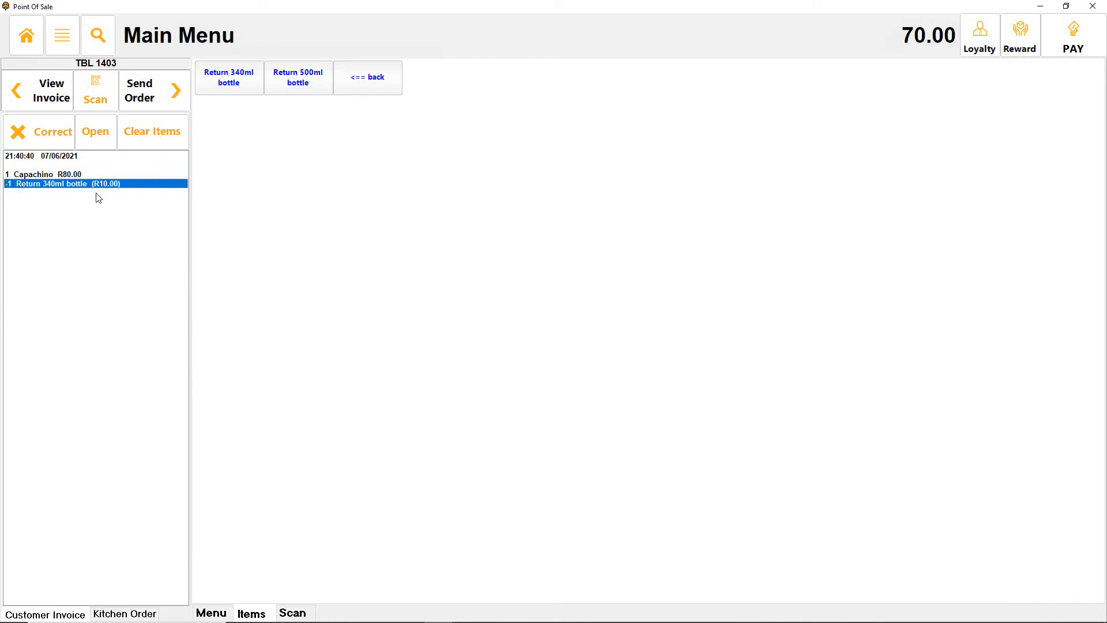
Take cash payment for the Capachino and bottle return sale
click(60, 35)
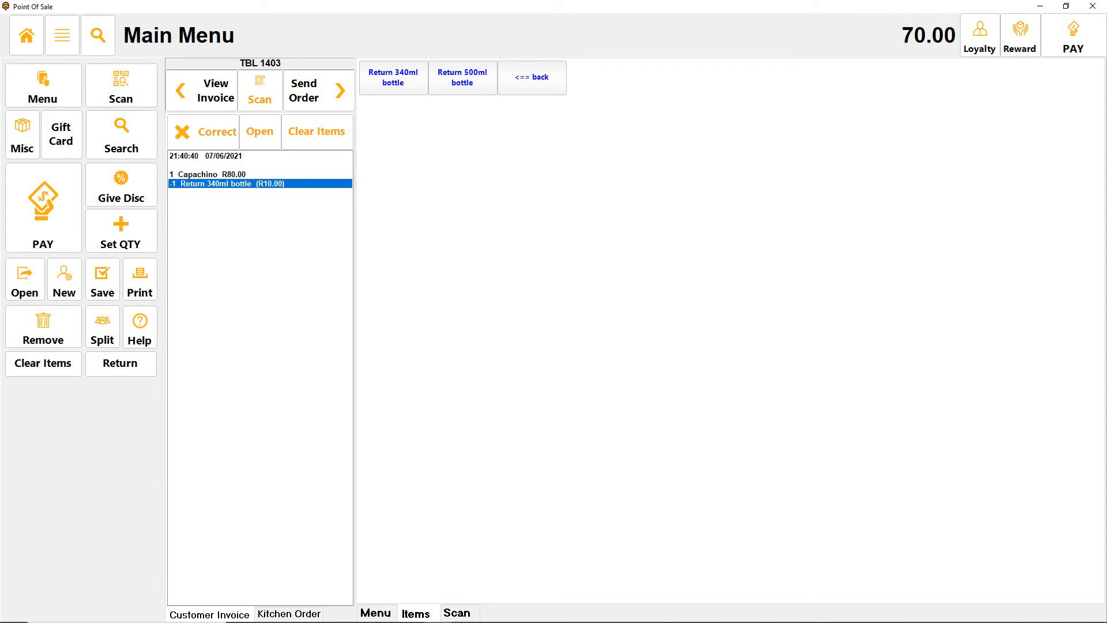
click(1076, 50)
click(469, 383)
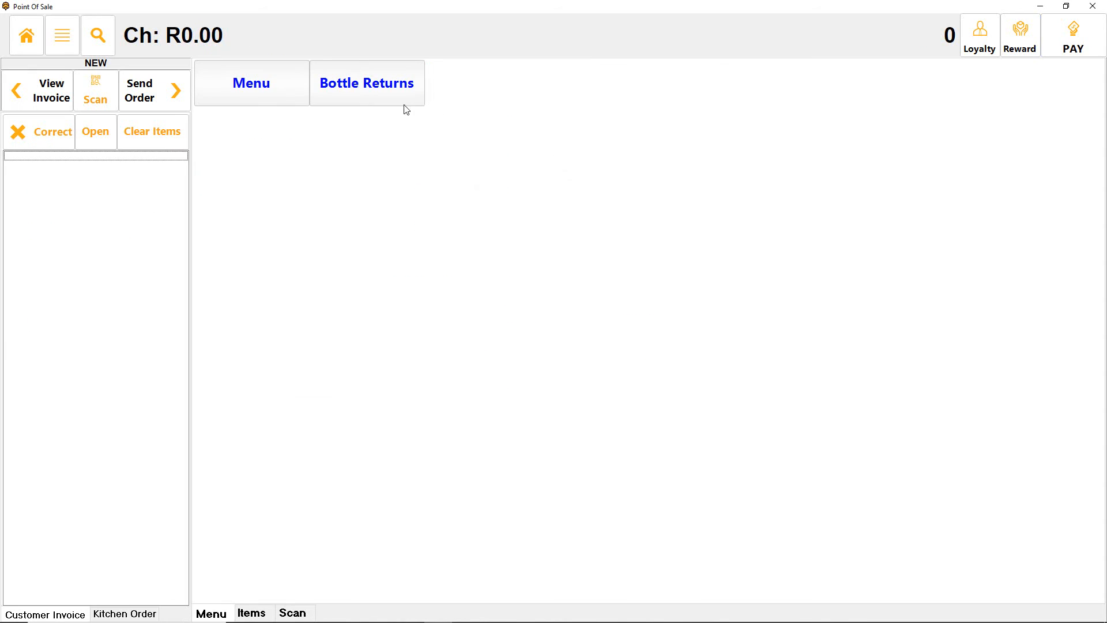
Leave the sales screen and open the shift totals for the cash drawer
click(27, 36)
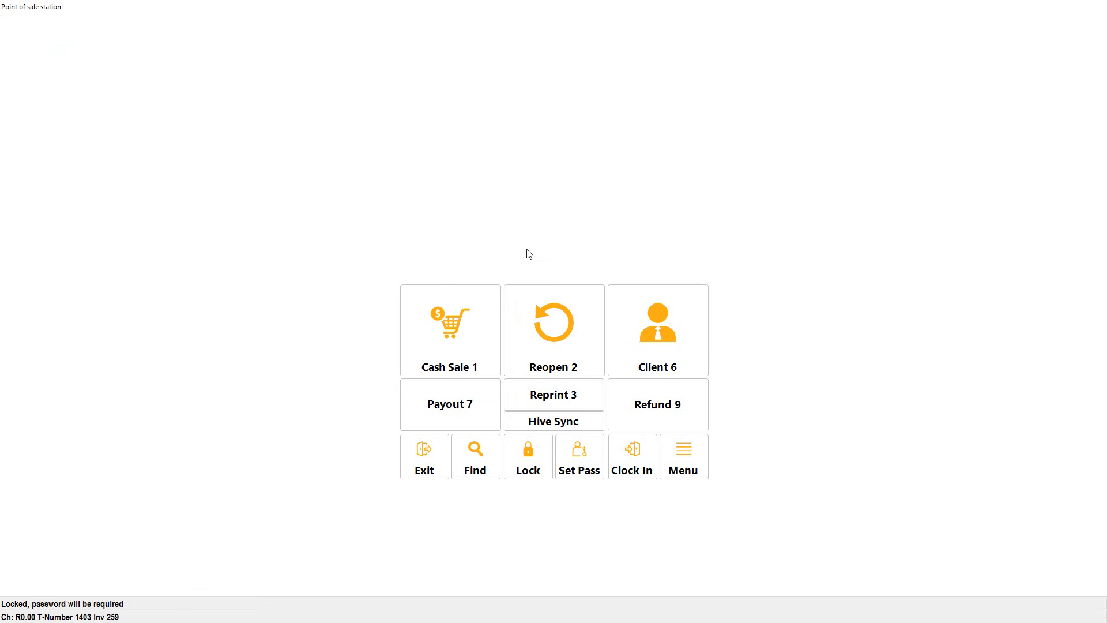
click(679, 447)
click(686, 214)
key(Escape)
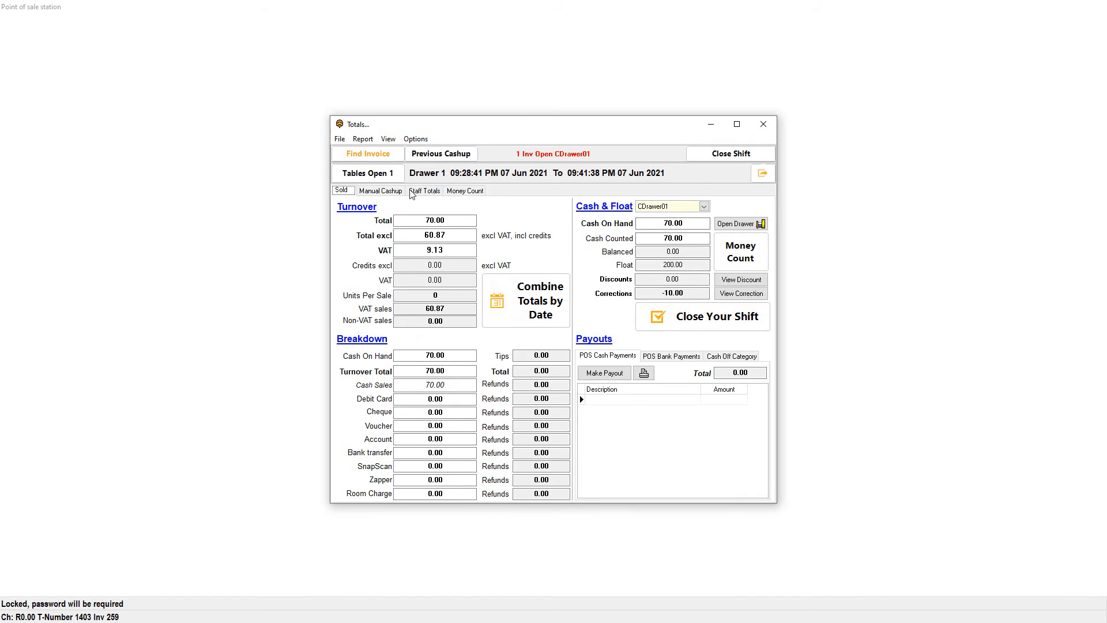
Examine the Bottle Return entry under the Cash Off Category payouts, resizing the Items column to show its price and quantity sold
click(739, 359)
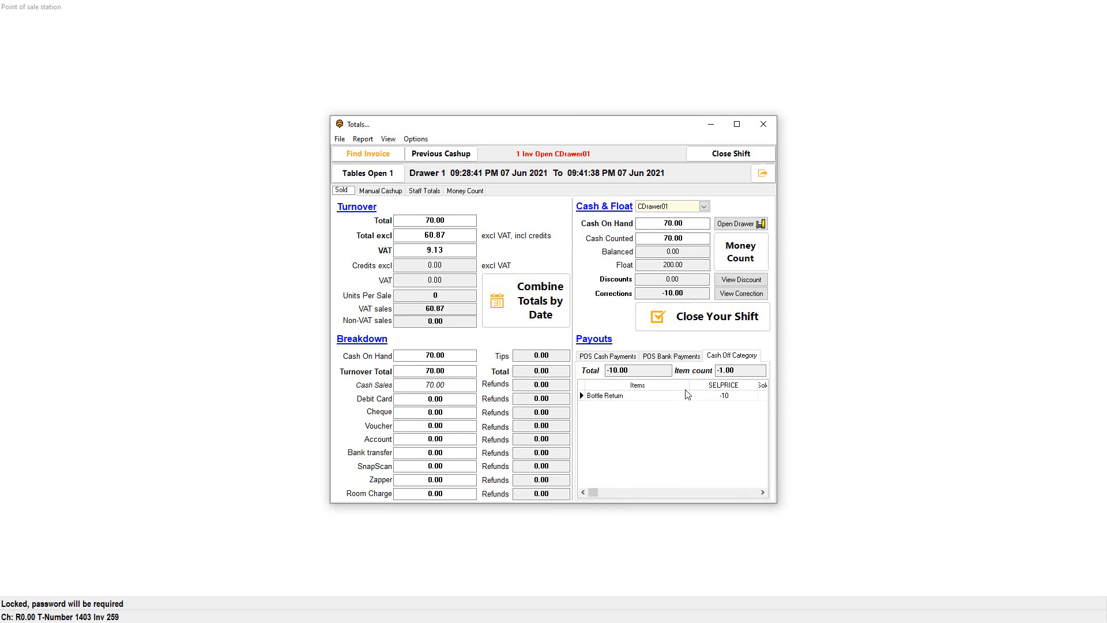
drag(690, 385, 647, 386)
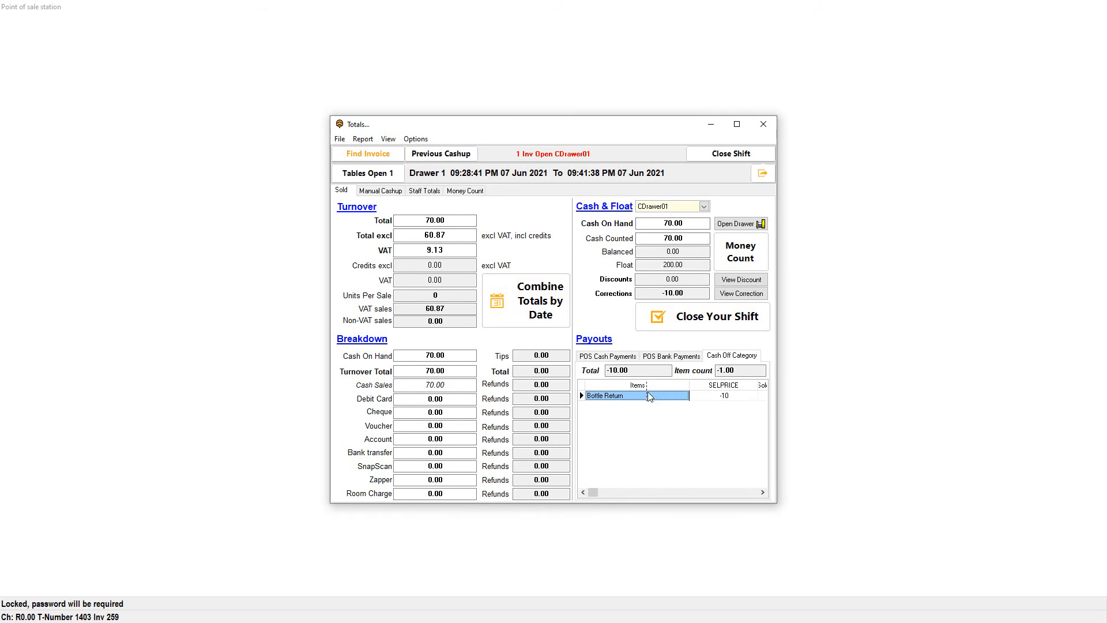
click(732, 396)
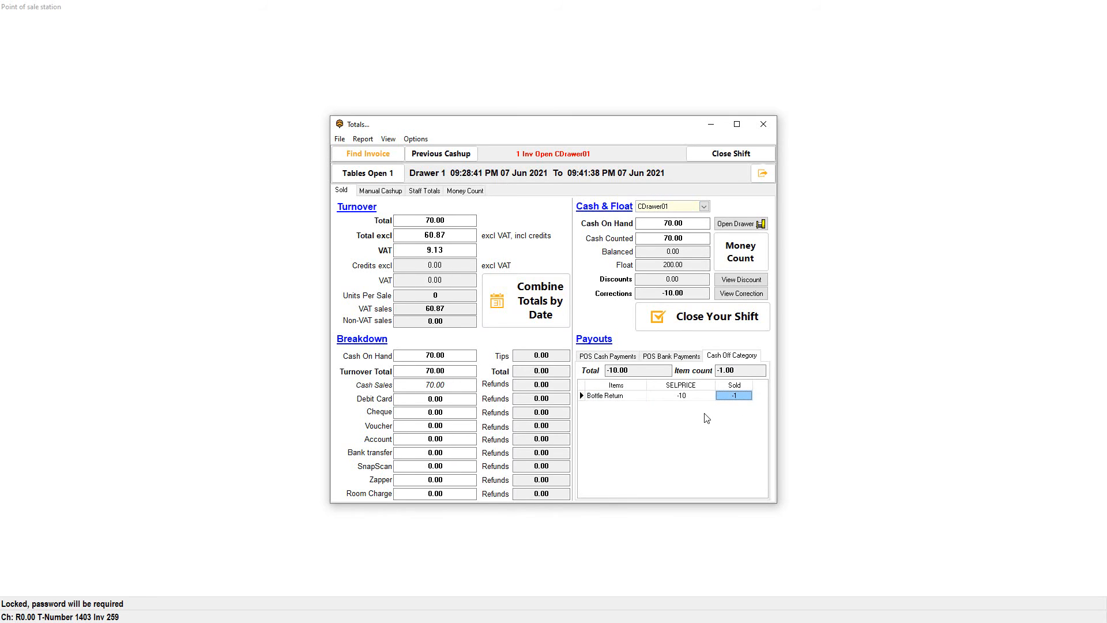
click(603, 398)
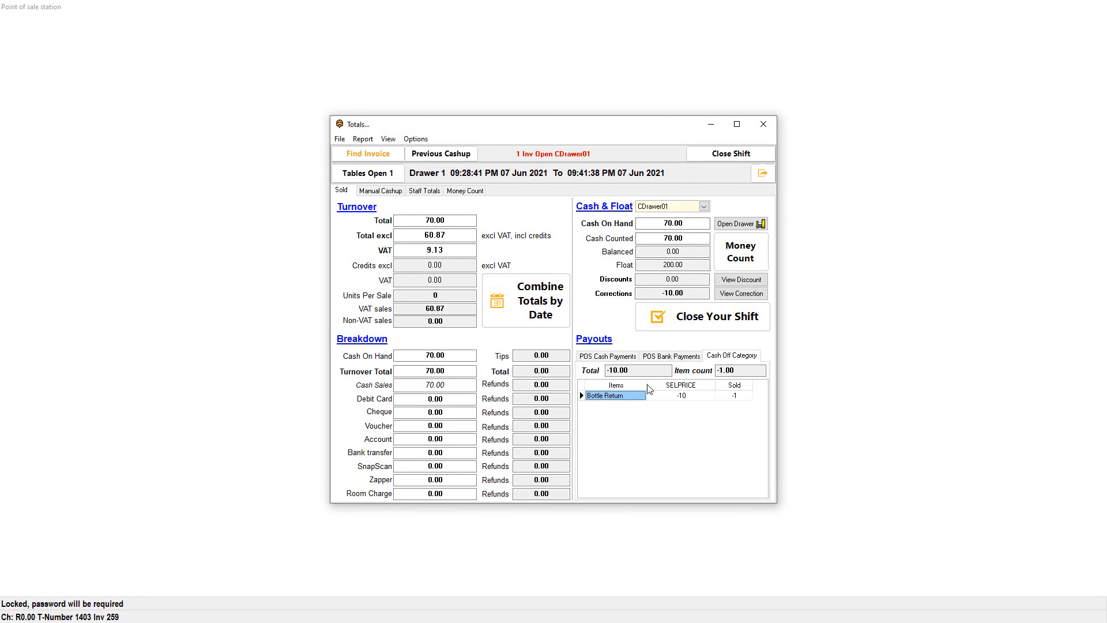
drag(646, 386, 660, 386)
click(757, 397)
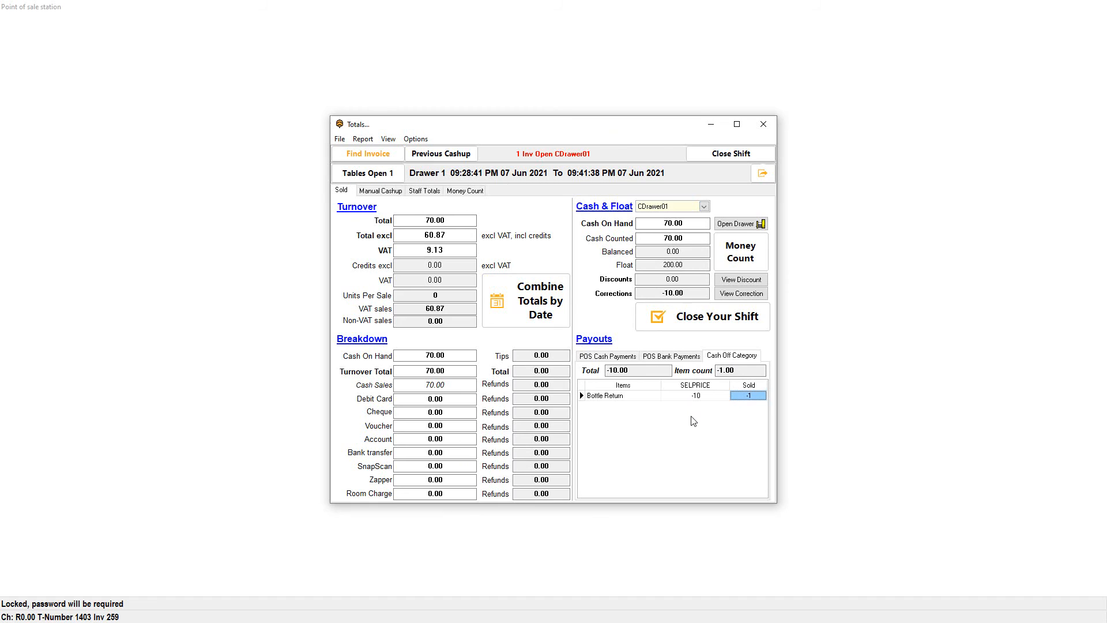
click(704, 398)
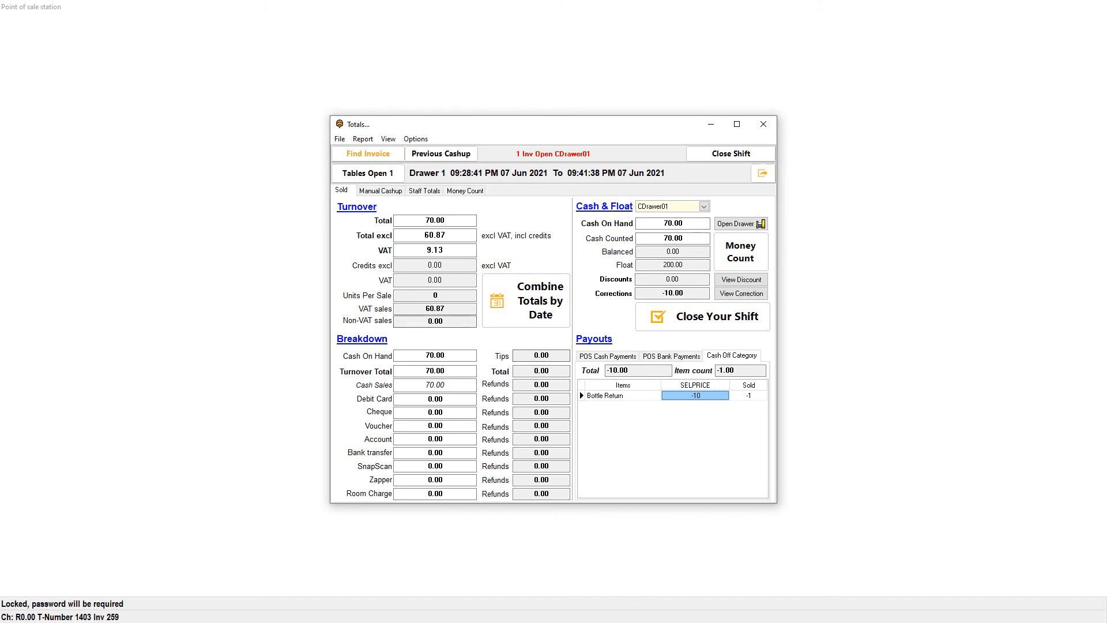
Close the shift totals and start another cash sale, entering the account password
click(277, 284)
click(687, 312)
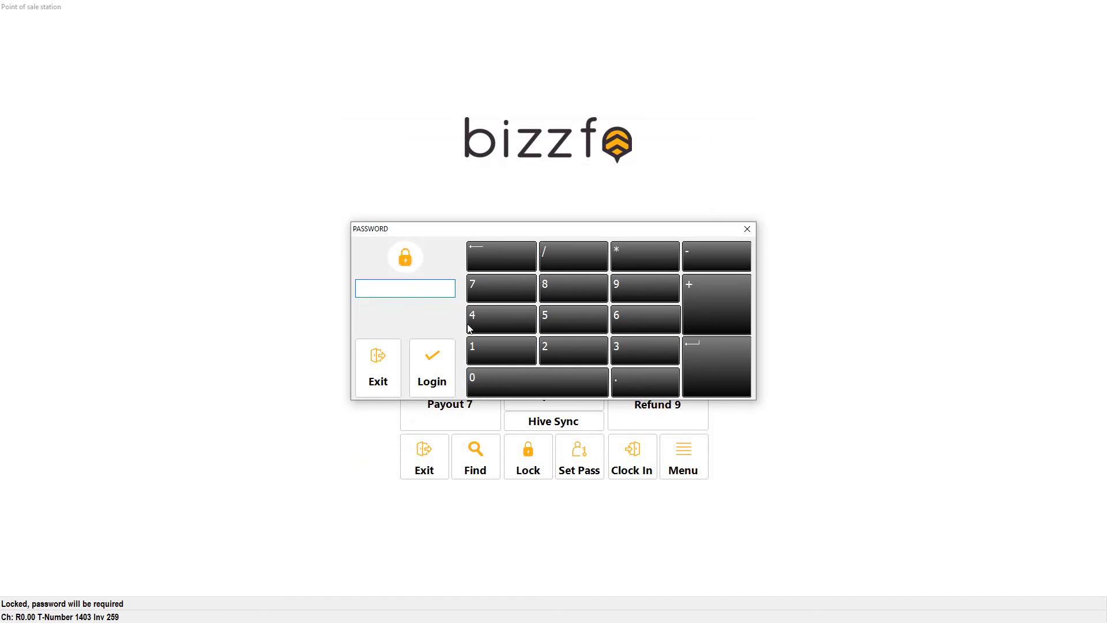
text(1)
key(Return)
Add a Sandwhich from the Menu page to the sale with the Take away option
click(238, 93)
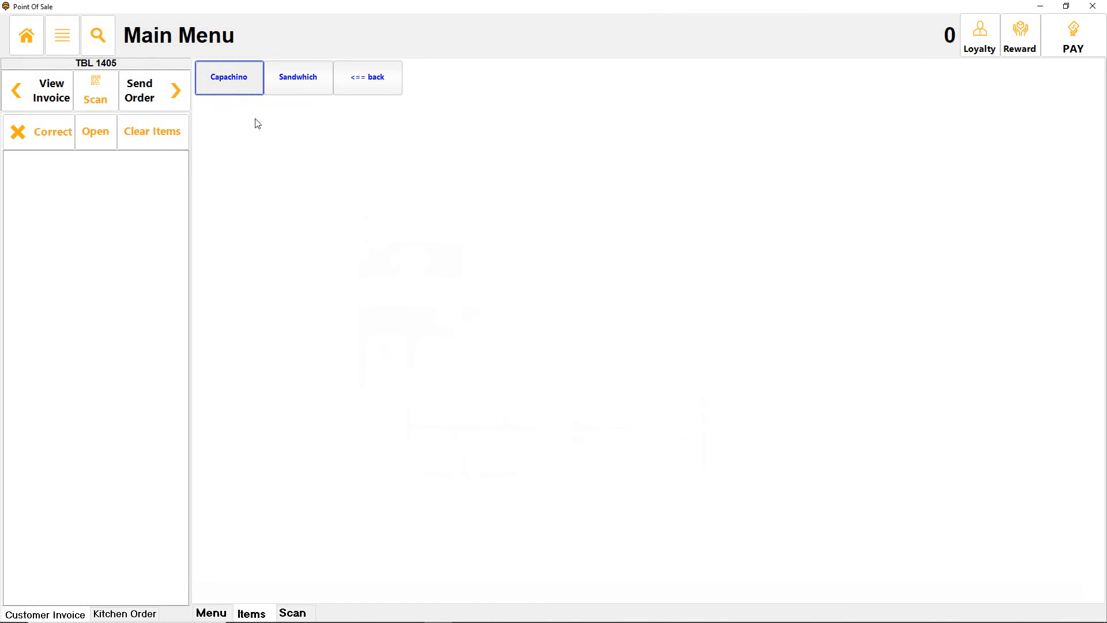
click(318, 80)
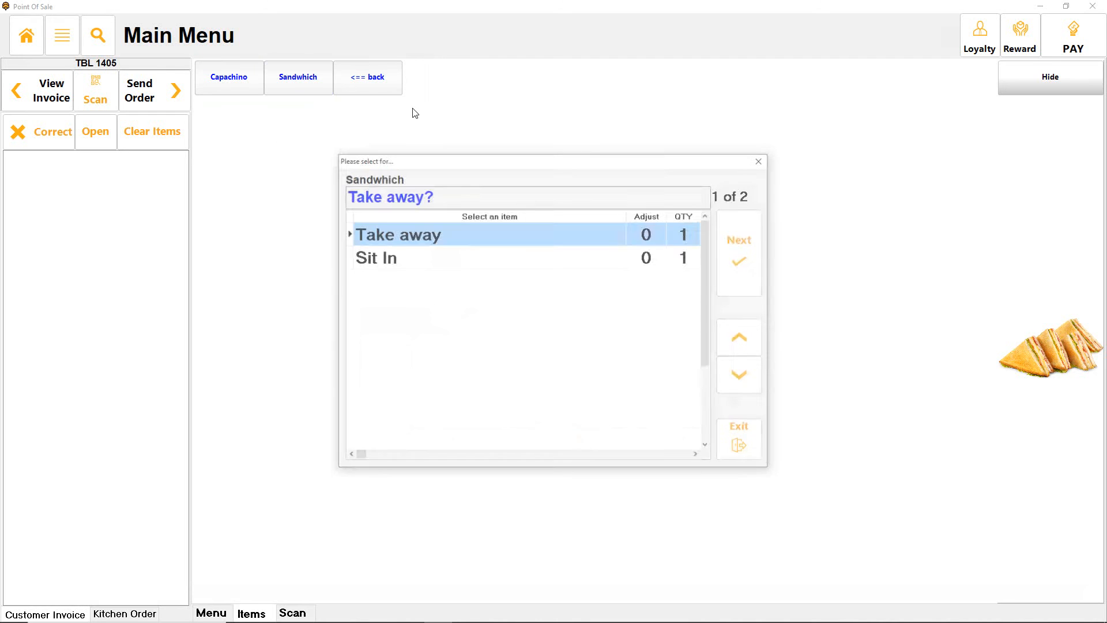
click(742, 247)
Add a Return 500ml bottle and a Return 340ml bottle from the Bottle Returns page, and take payment for the sale
click(367, 76)
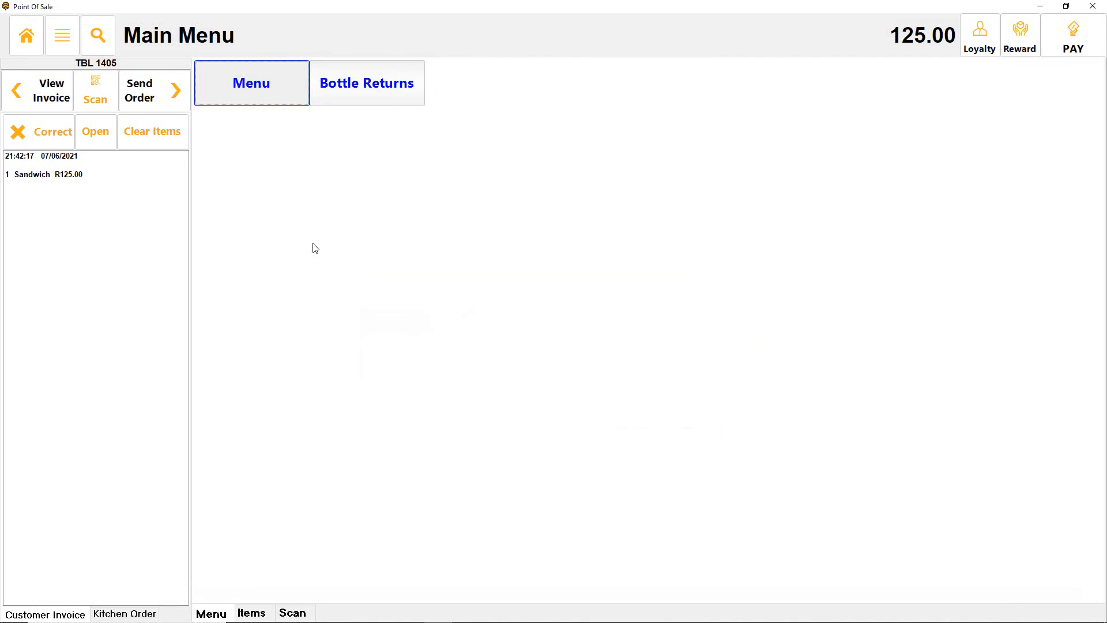
click(366, 81)
click(290, 84)
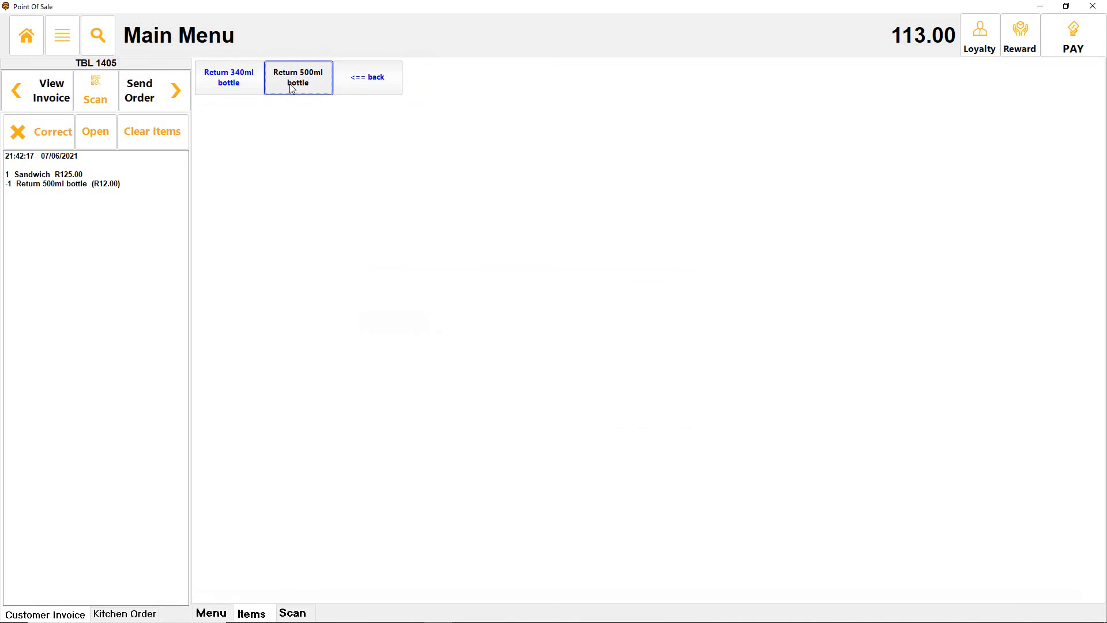
click(256, 84)
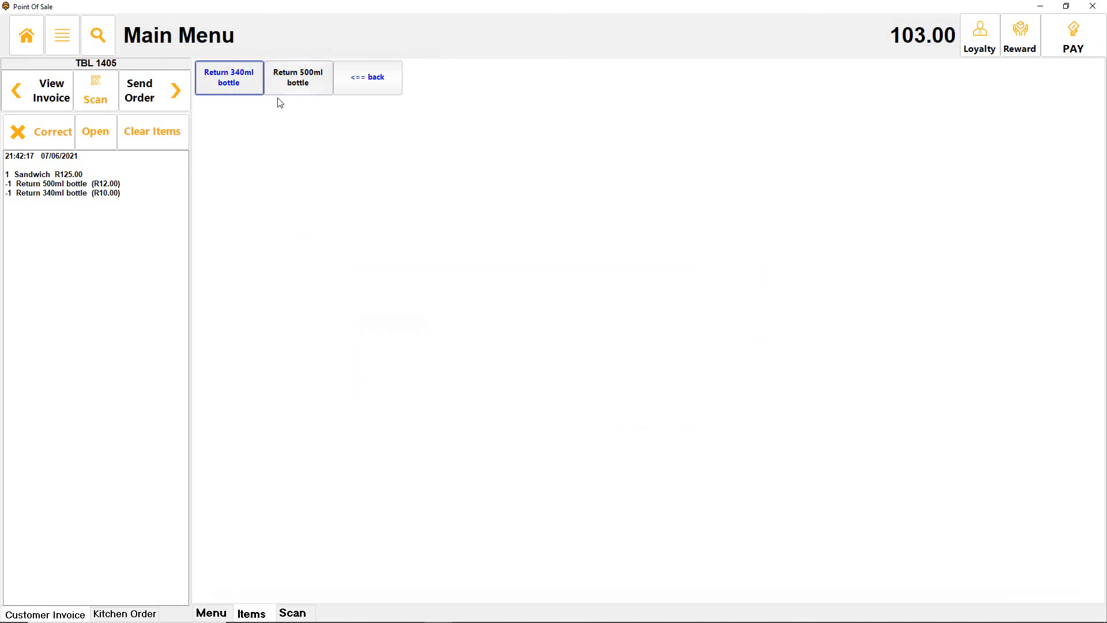
click(1072, 35)
click(493, 378)
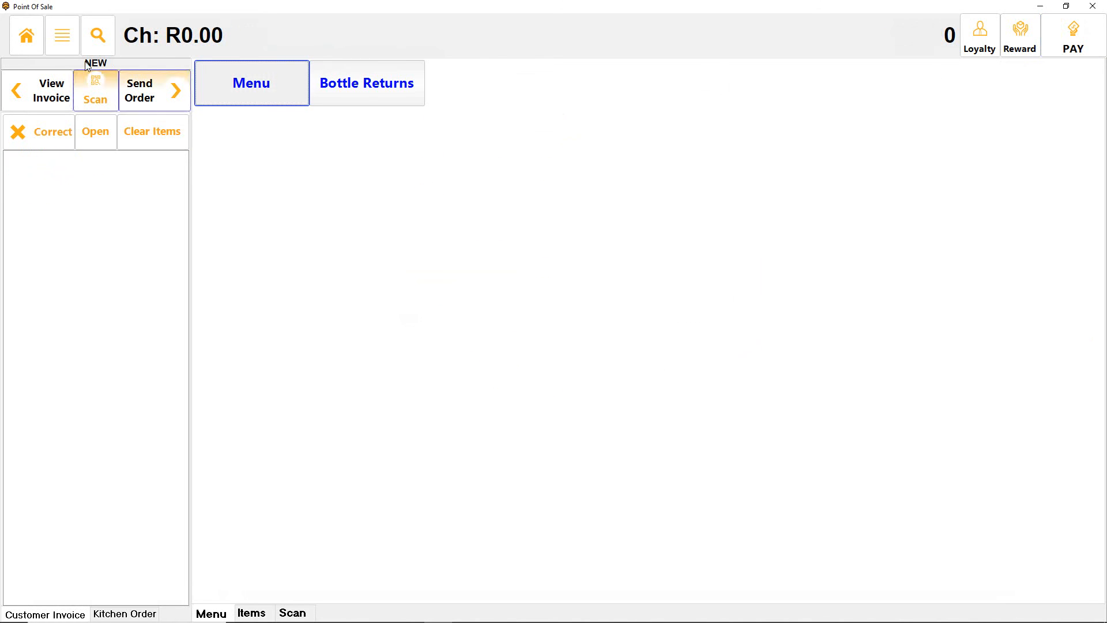
Open the Cashup shift totals, entering the account password, and display the Cash Off Category payouts
click(678, 455)
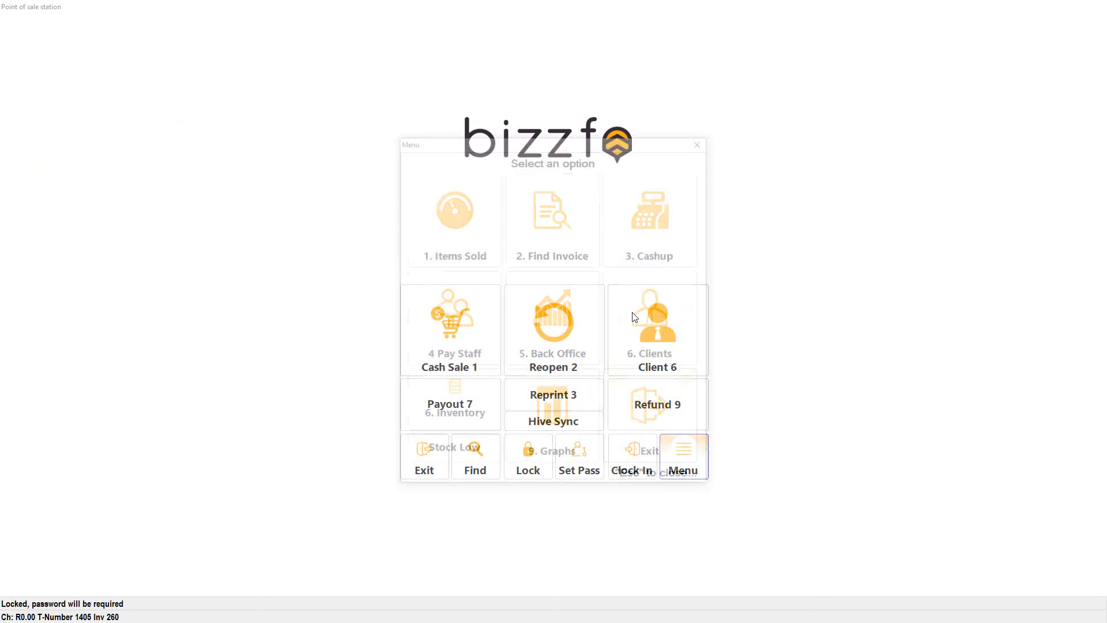
click(641, 214)
text(1)
key(Return)
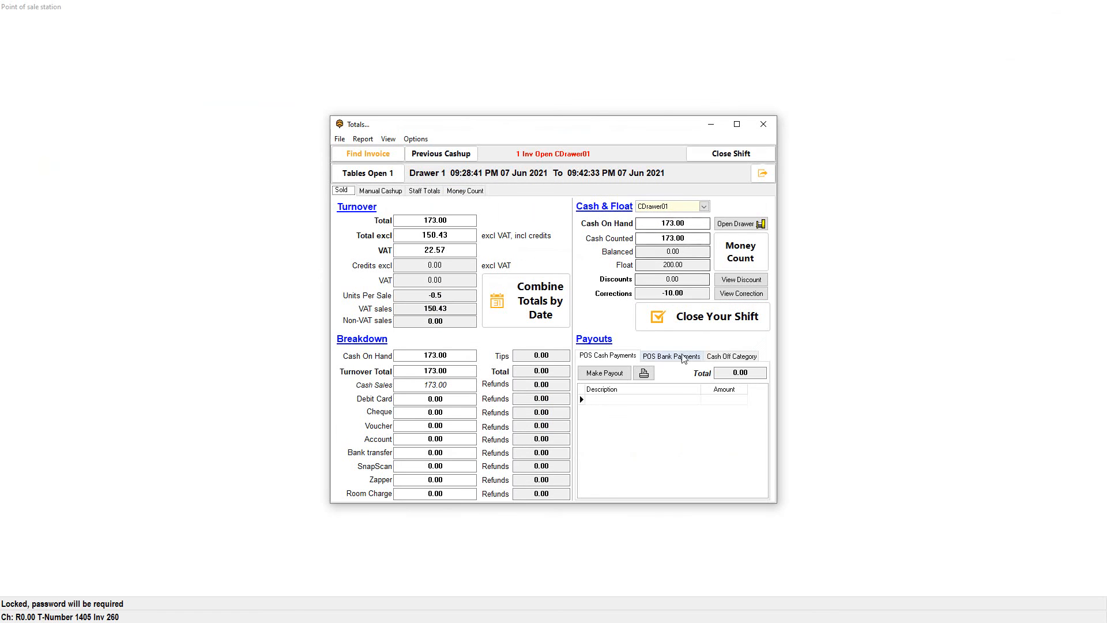
click(724, 356)
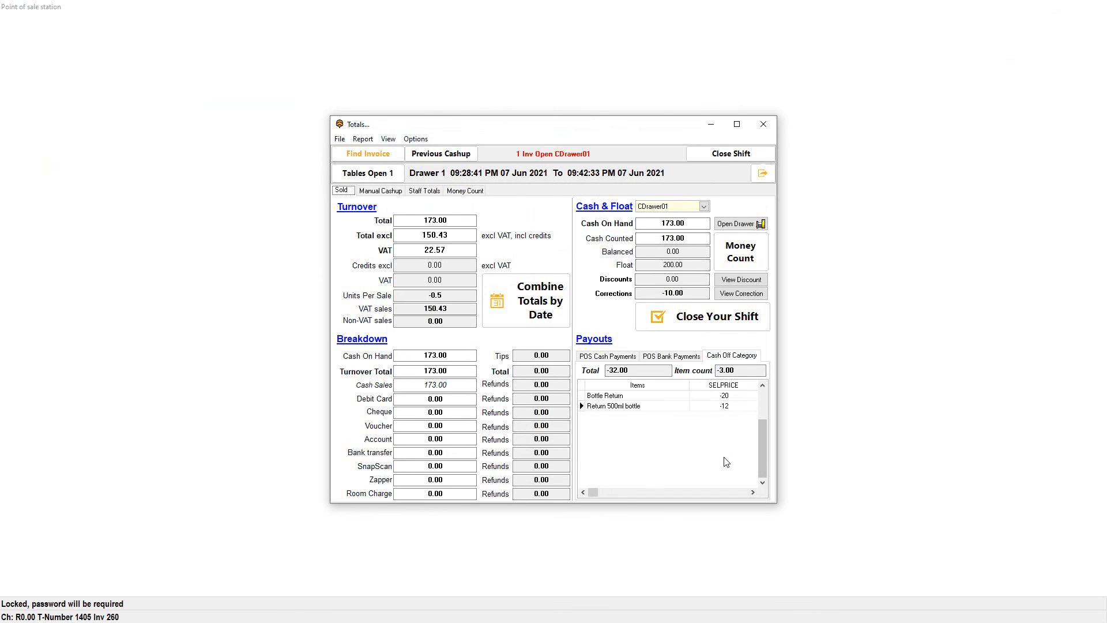
Narrow the Items column to show the sold quantities of the returned bottles, and check the payout total and item count
click(688, 389)
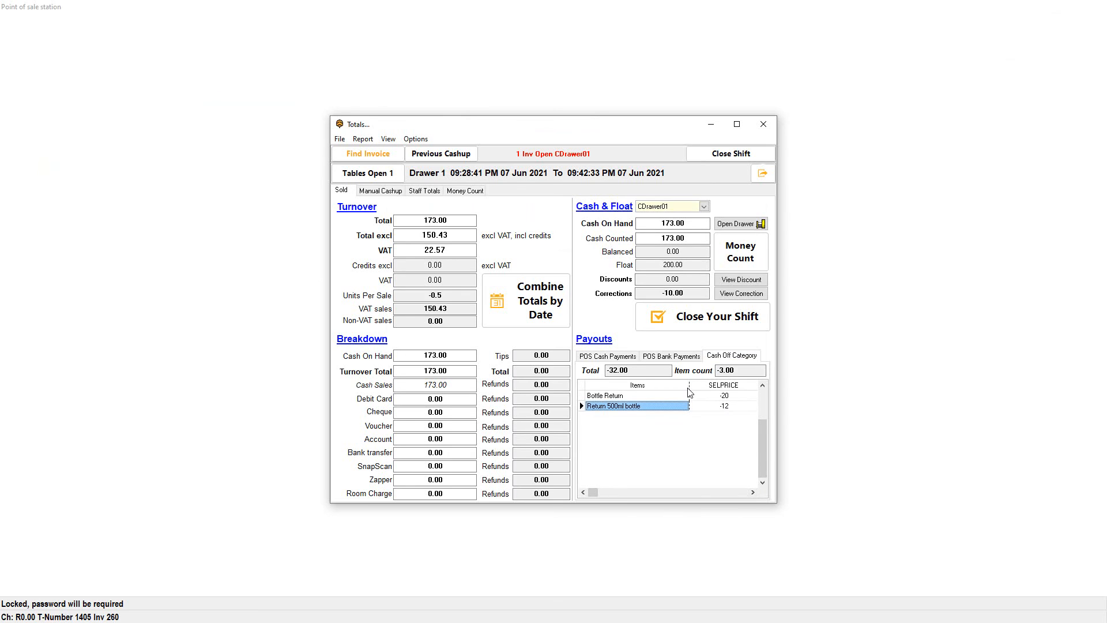
drag(690, 392, 655, 392)
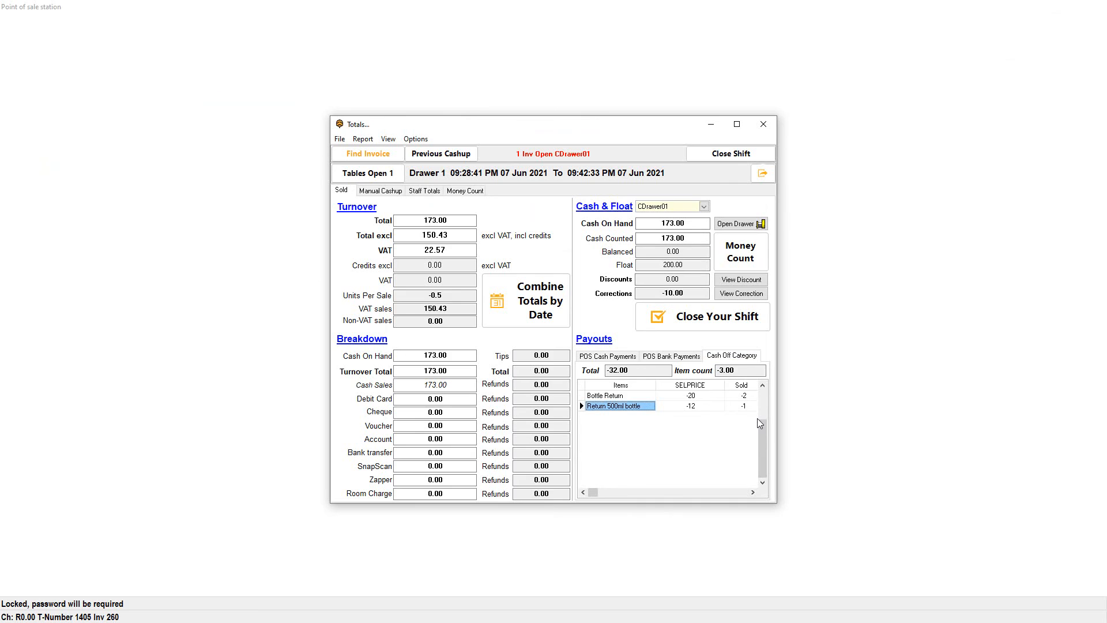
click(663, 372)
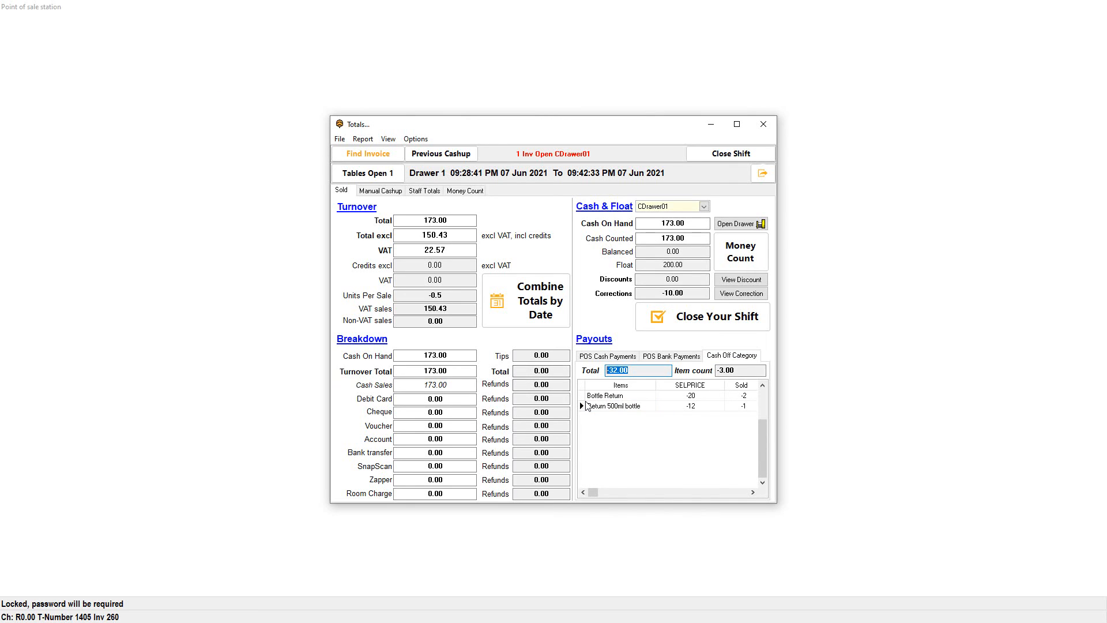
click(754, 373)
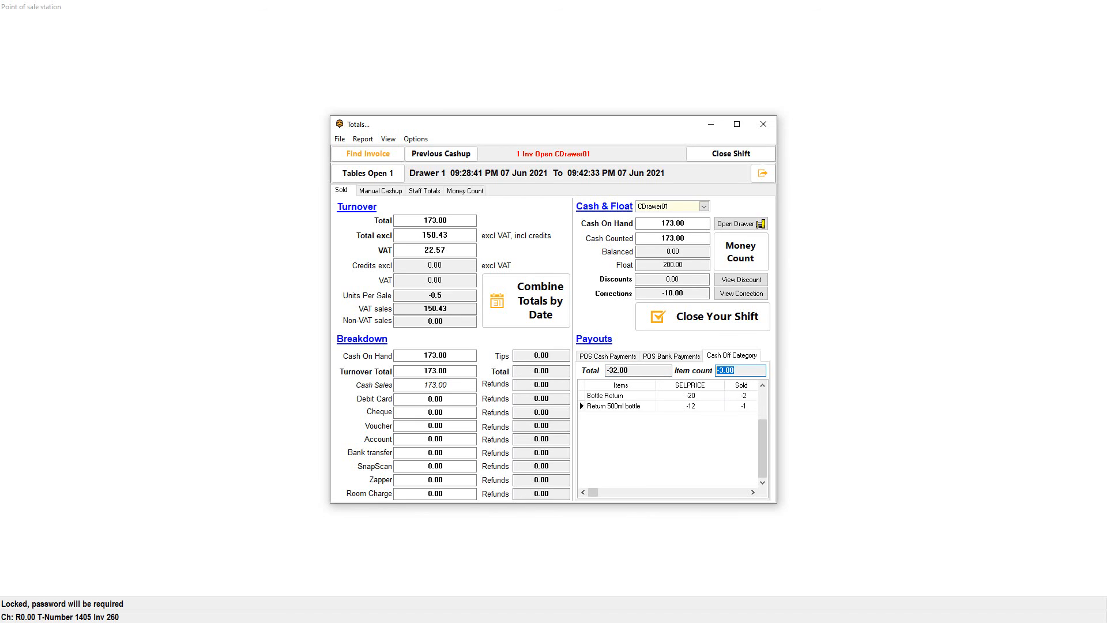